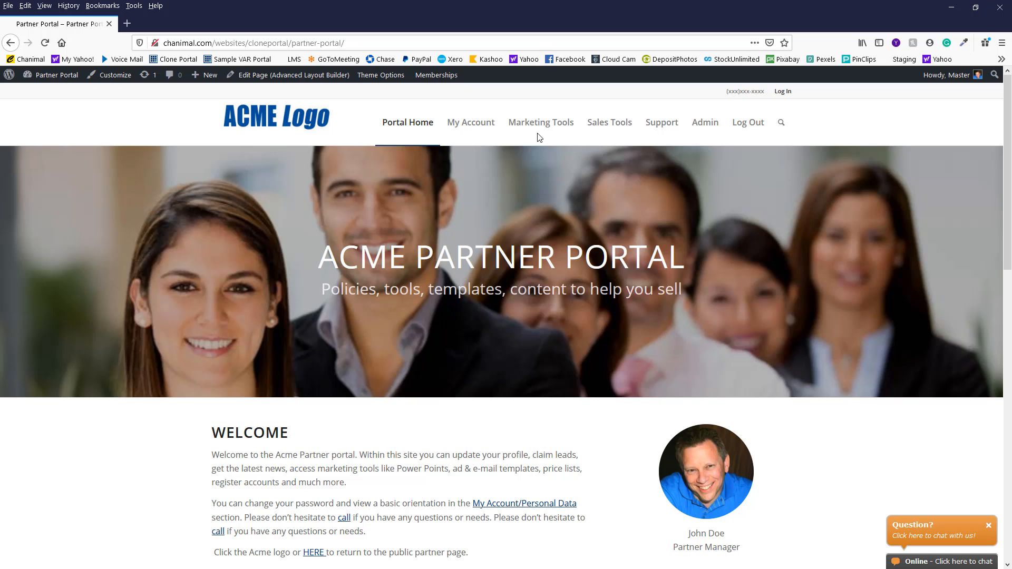
# Open the Price List page under Marketing Tools for editing in the visual editor.
pyautogui.moveTo(541, 133)
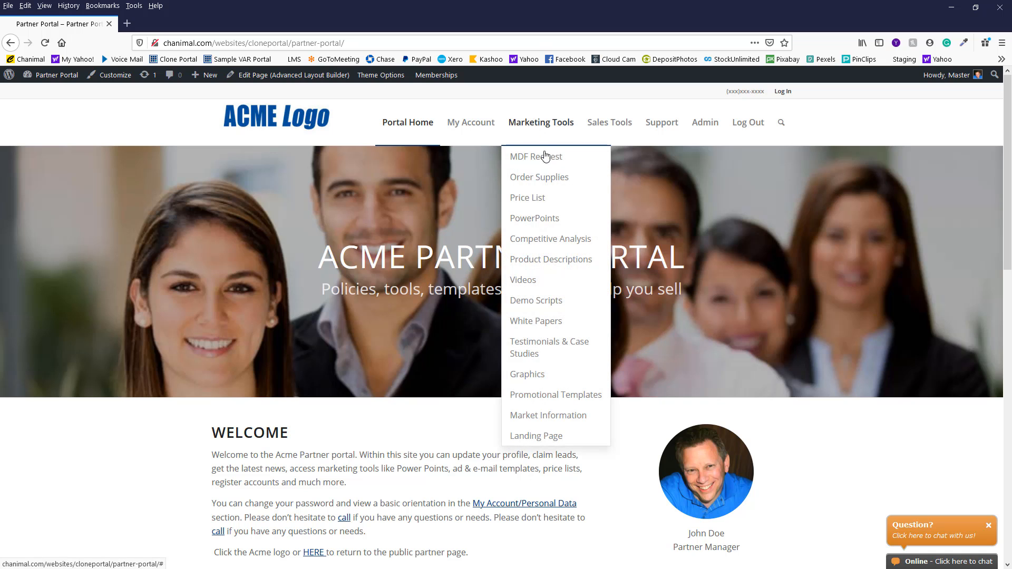
pyautogui.click(529, 203)
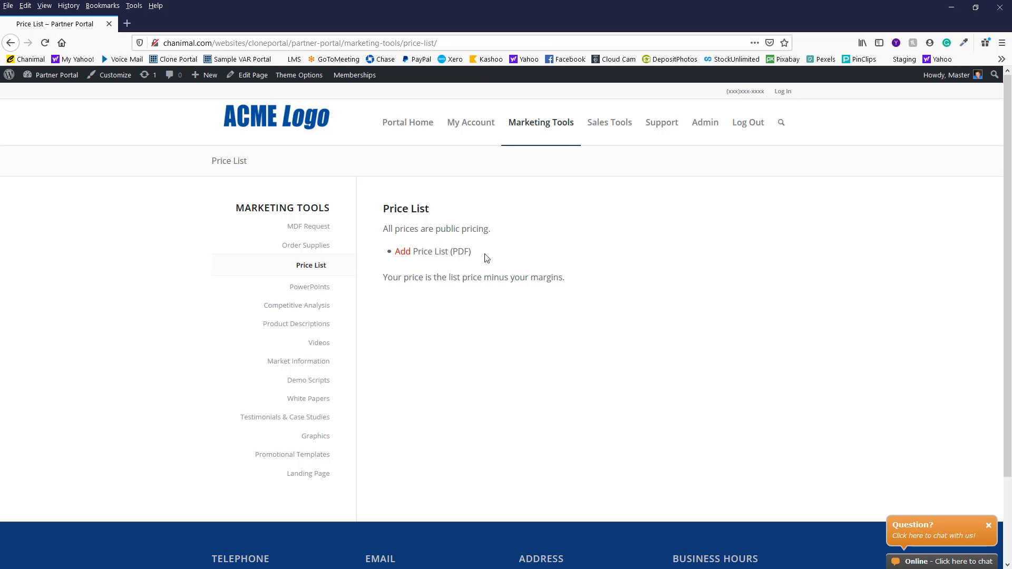
pyautogui.click(262, 83)
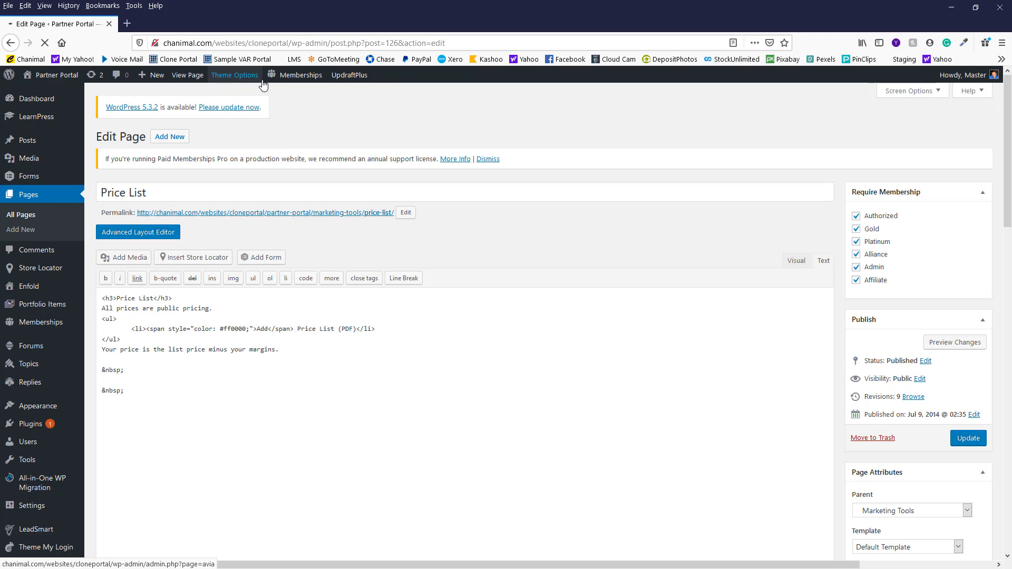
pyautogui.click(803, 265)
# Add a bullet below "Add Price List (PDF)", upload test1.xlsx, and insert its media file link there.
pyautogui.click(226, 364)
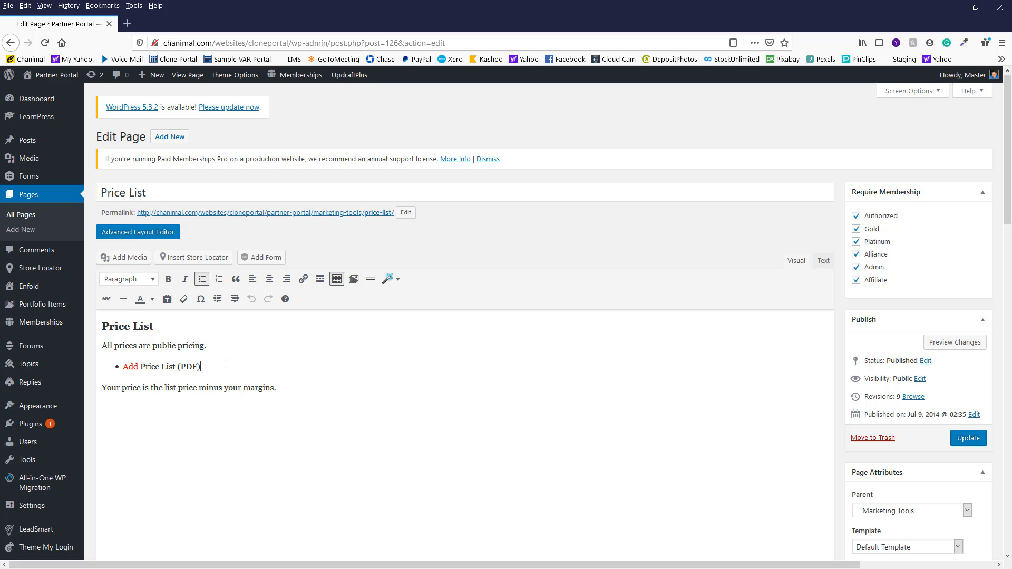
pyautogui.press('Return')
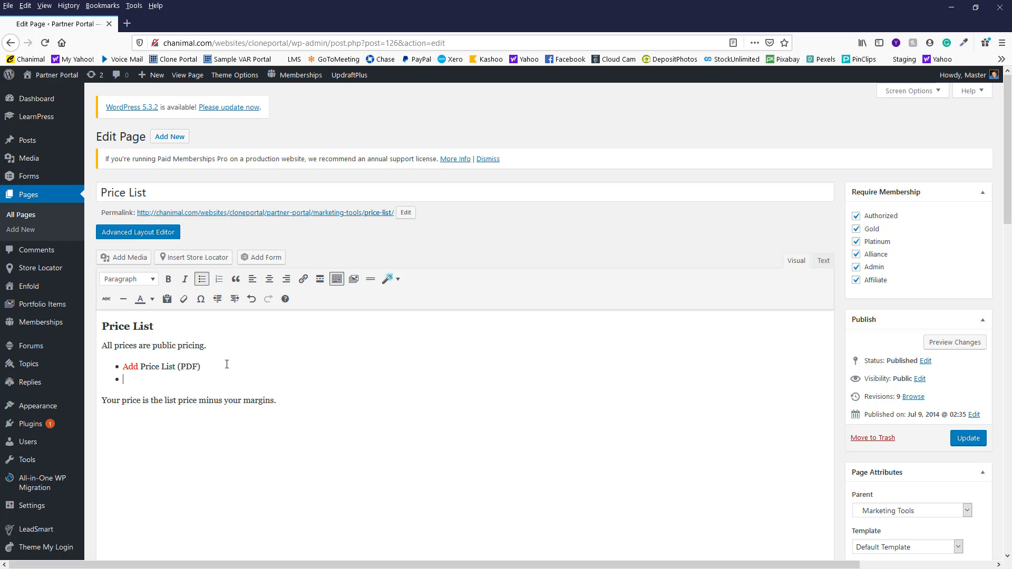
pyautogui.click(127, 259)
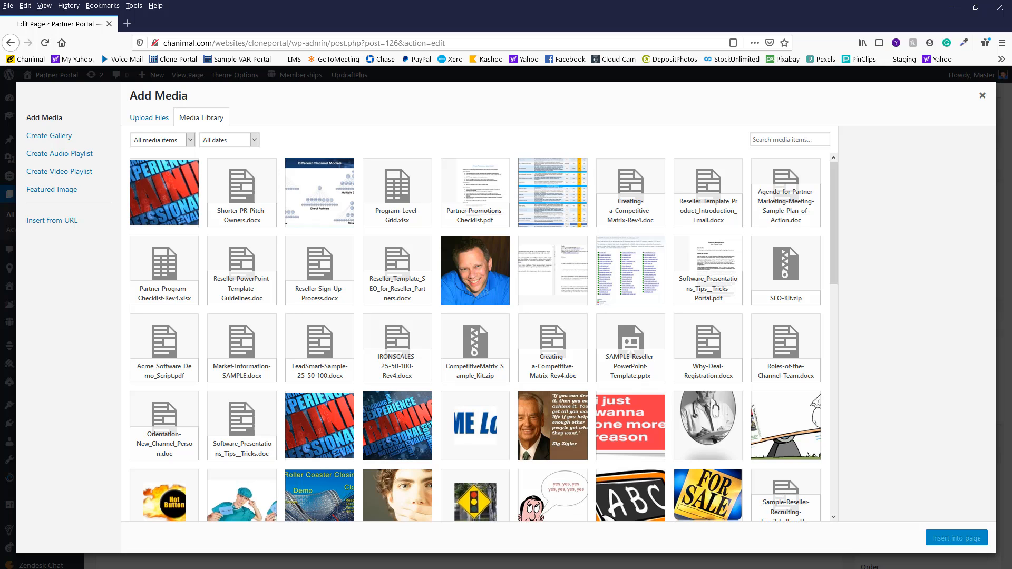
pyautogui.moveTo(1011, 185); pyautogui.dragTo(258, 183)
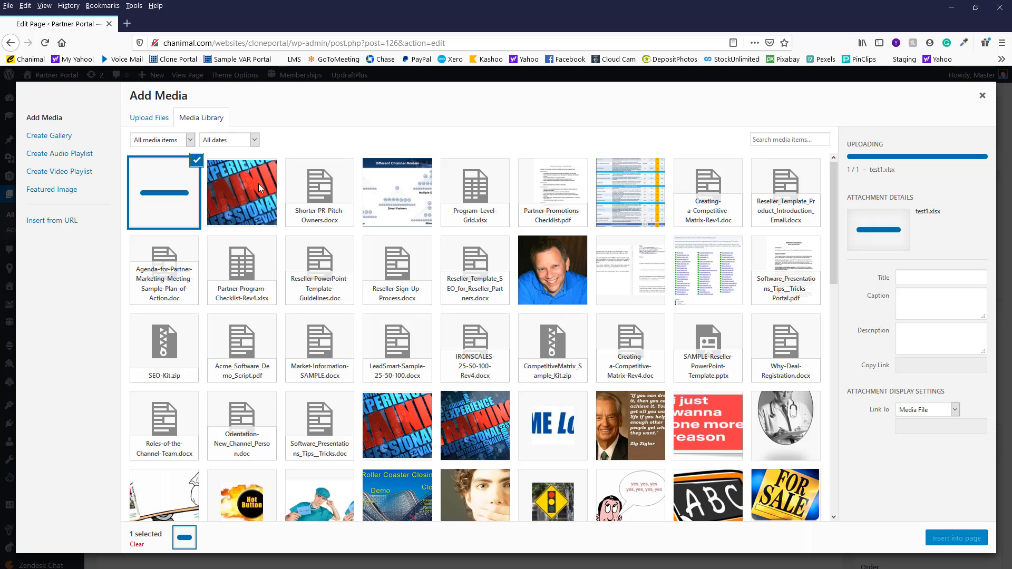
pyautogui.click(169, 194)
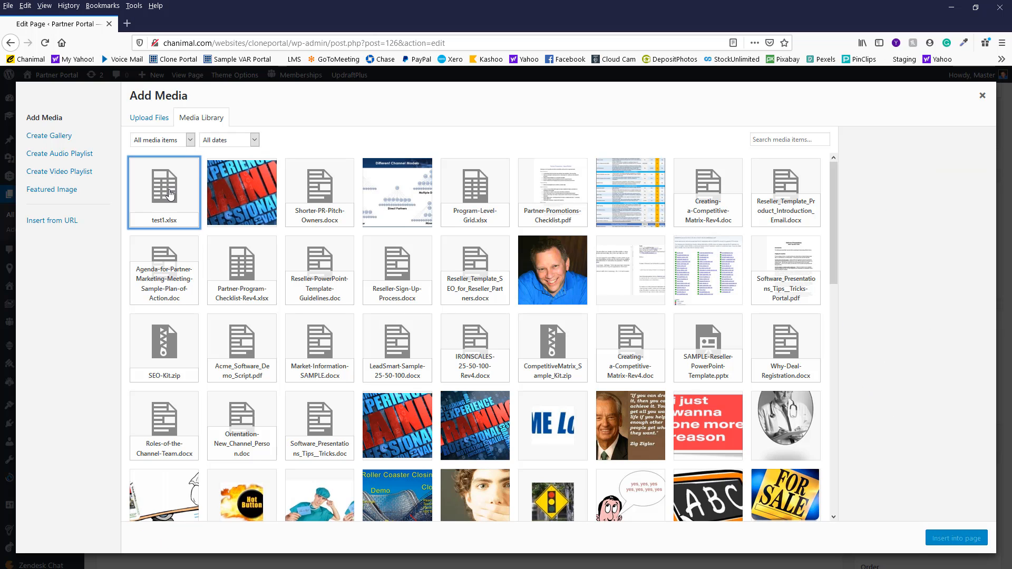
pyautogui.click(169, 195)
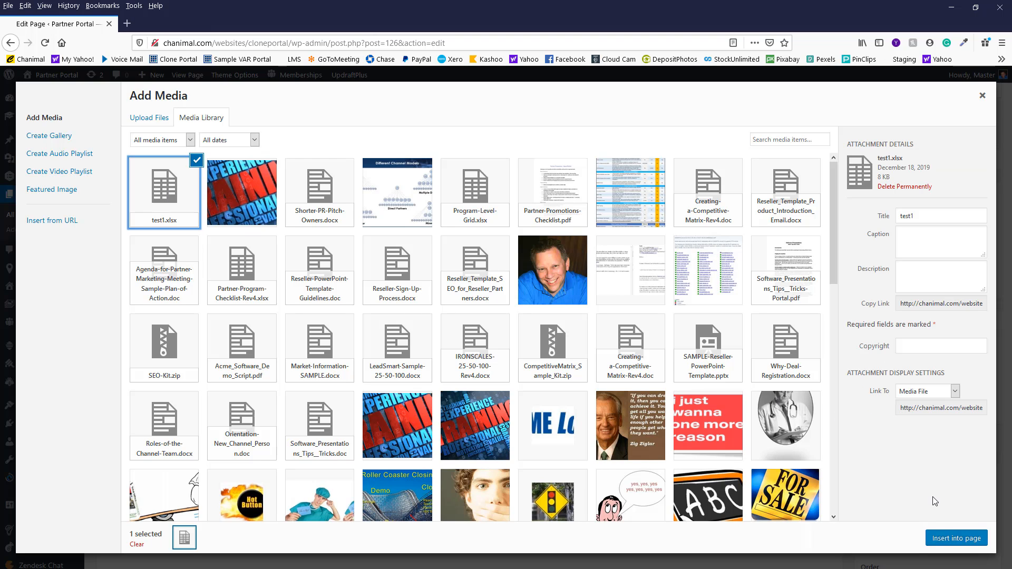
pyautogui.click(946, 539)
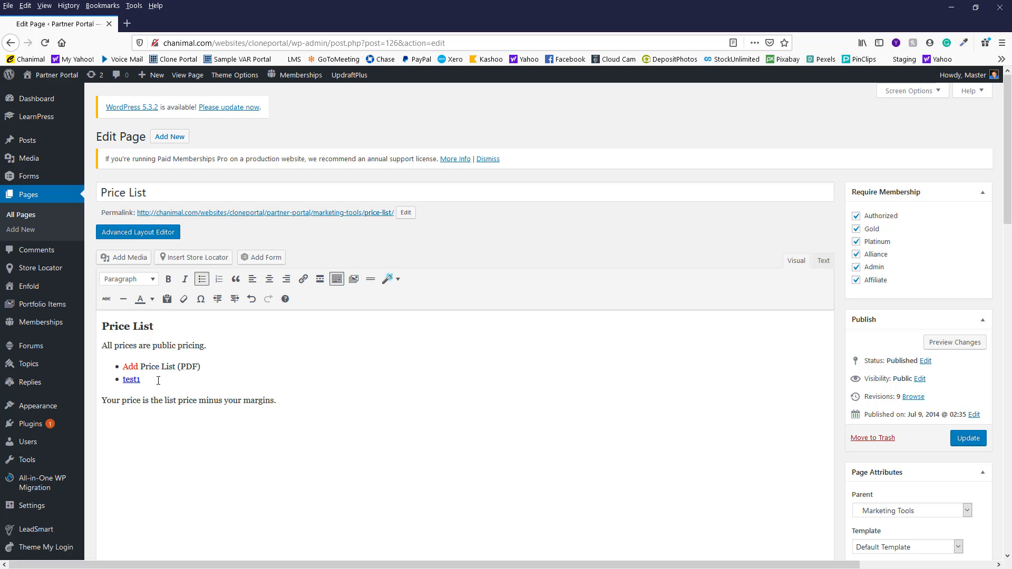
# Replace the test1 link text with "Price List 2019 (xls)".
pyautogui.click(158, 380)
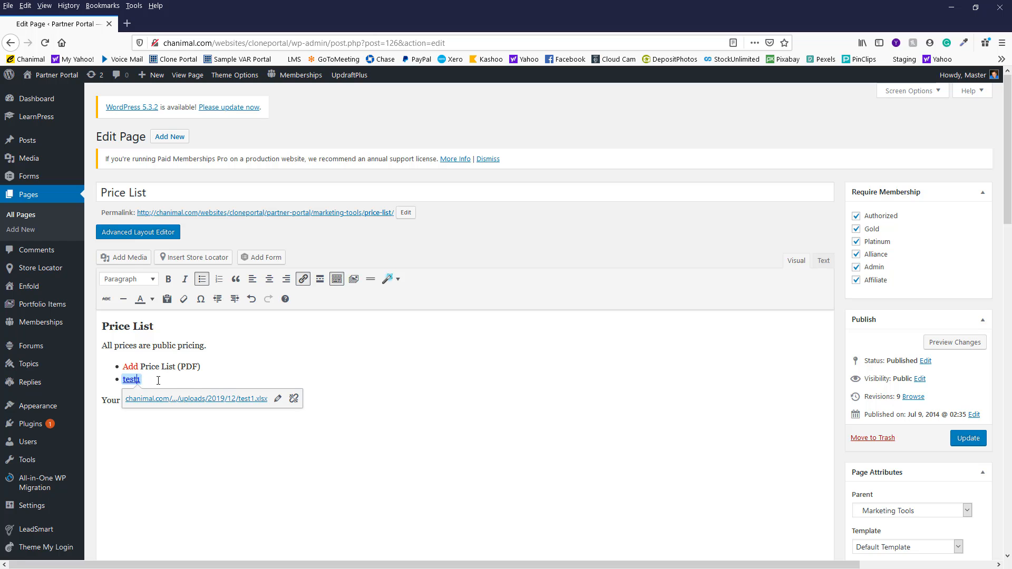
pyautogui.press('BackSpace')
pyautogui.press('BackSpace')
pyautogui.press('BackSpace')
pyautogui.press('BackSpace')
pyautogui.press('BackSpace')
pyautogui.write('Price List')
pyautogui.write('1')
pyautogui.write('2019')
pyautogui.write(' (1')
pyautogui.write('xls)')
pyautogui.write('.')
pyautogui.write('1')
pyautogui.press('BackSpace')
pyautogui.press('Right')
# Remove the hyperlink from "(xls)" only, keeping "Price List 2019" linked.
pyautogui.tripleClick(159, 380)
pyautogui.hotkey('shift', 'Left')
pyautogui.moveTo(197, 381); pyautogui.dragTo(178, 384)
pyautogui.click(293, 399)
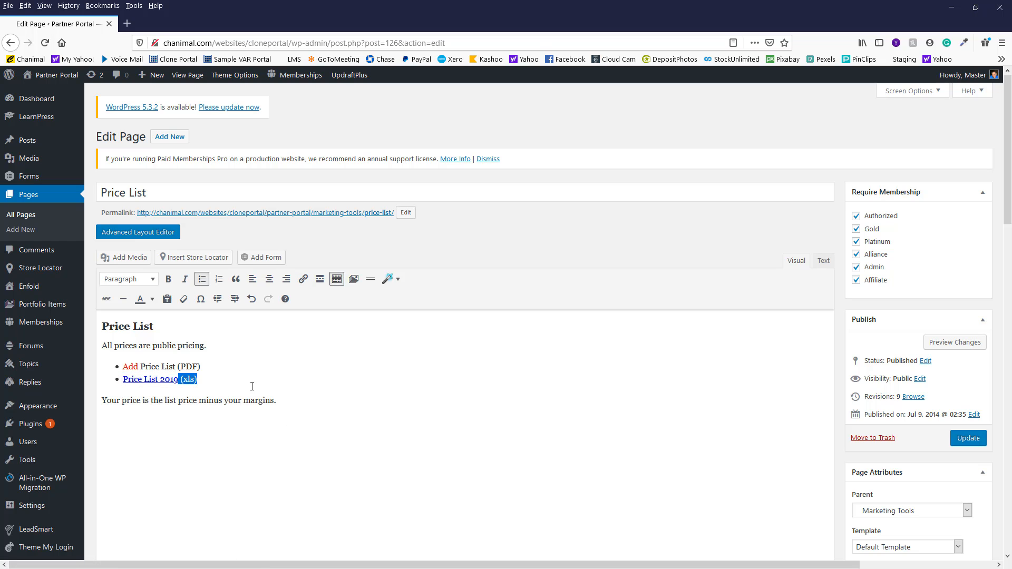
# Add the description ". This is the current customer price list." after "(xls)" and update the page.
pyautogui.click(223, 381)
pyautogui.write('This is the curre')
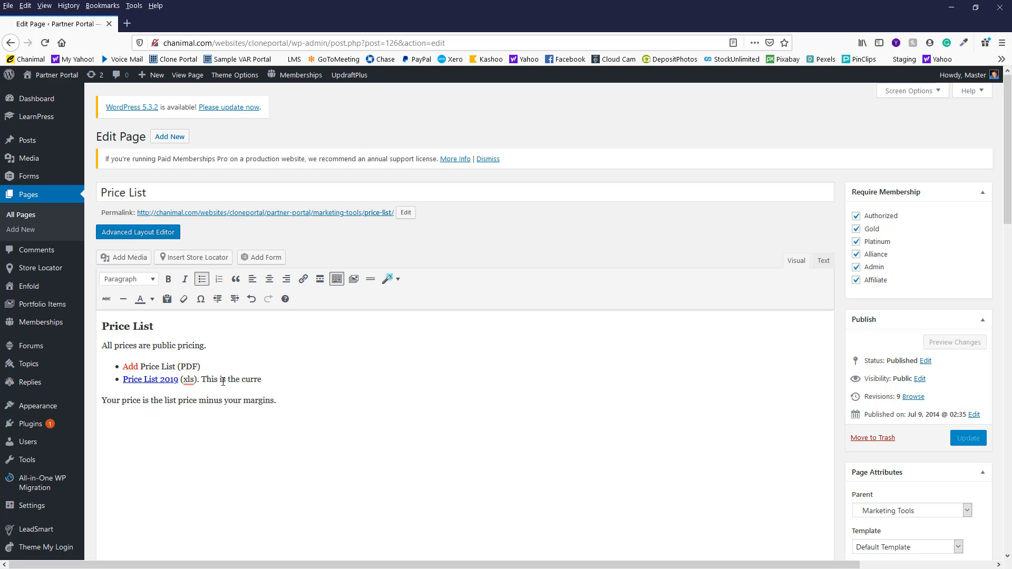
pyautogui.write('nt custom')
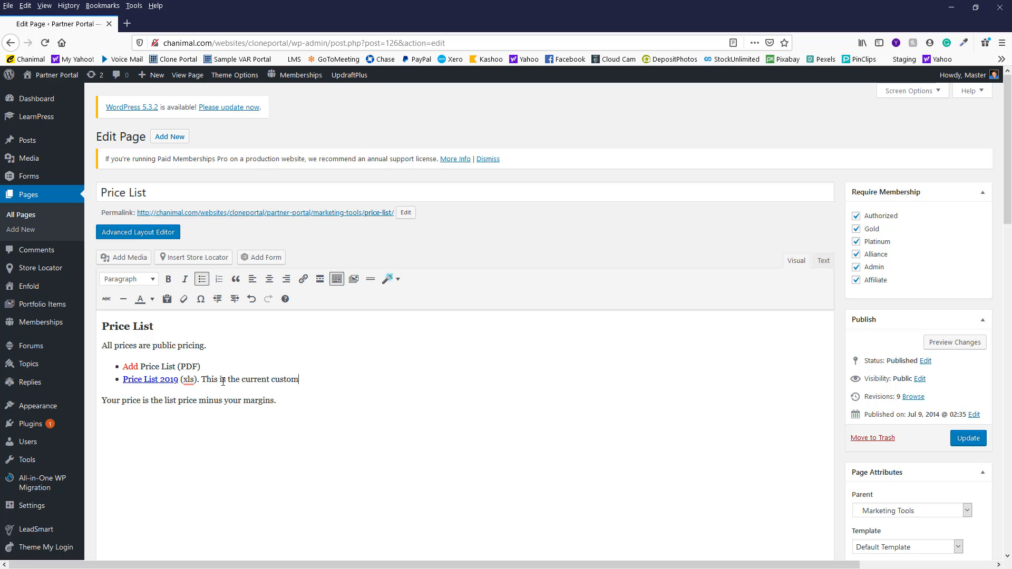
pyautogui.write('er price list.')
pyautogui.click(969, 439)
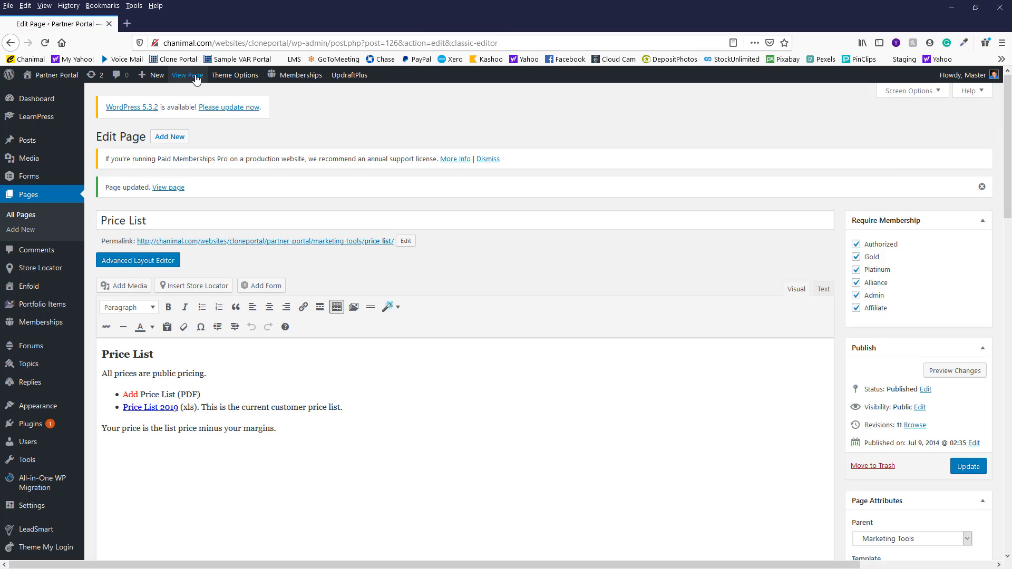
# View the published page and test the Price List 2019 link, cancelling the file download.
pyautogui.click(197, 80)
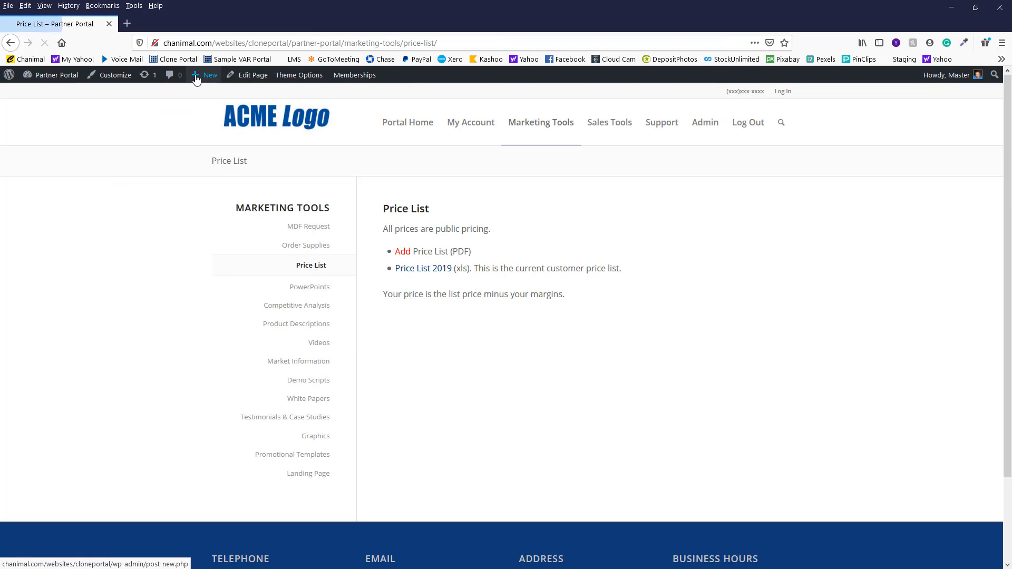
pyautogui.click(434, 270)
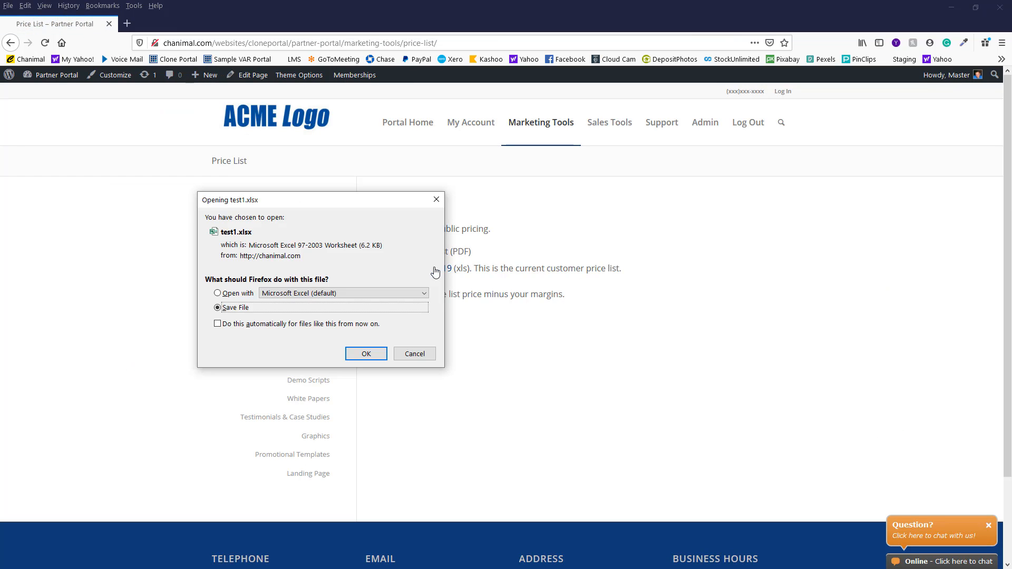
pyautogui.click(416, 356)
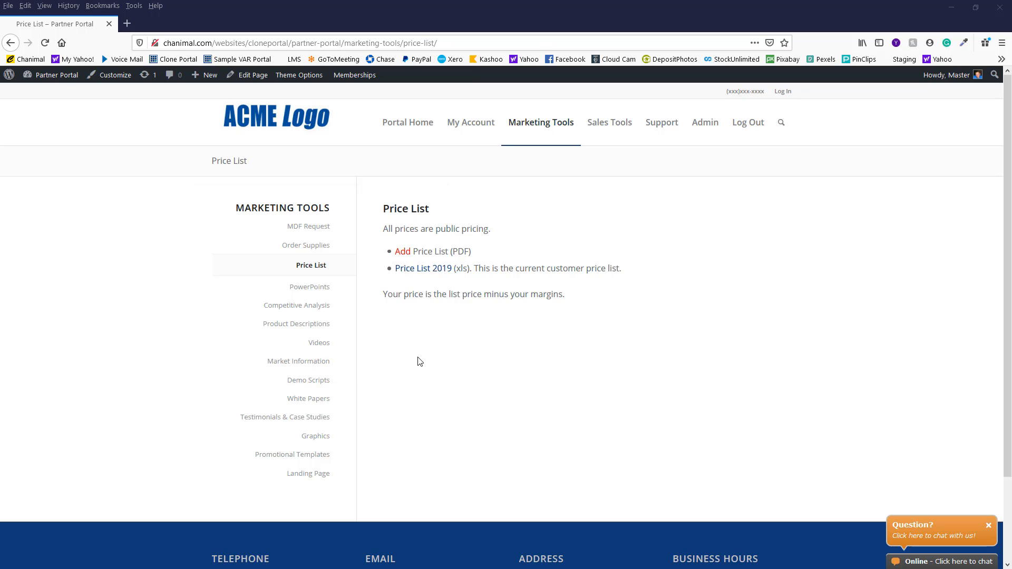
# Reopen the page for editing, upload Canon-Camera.pdf, and insert its link as a new bullet below Price List 2019.
pyautogui.click(250, 80)
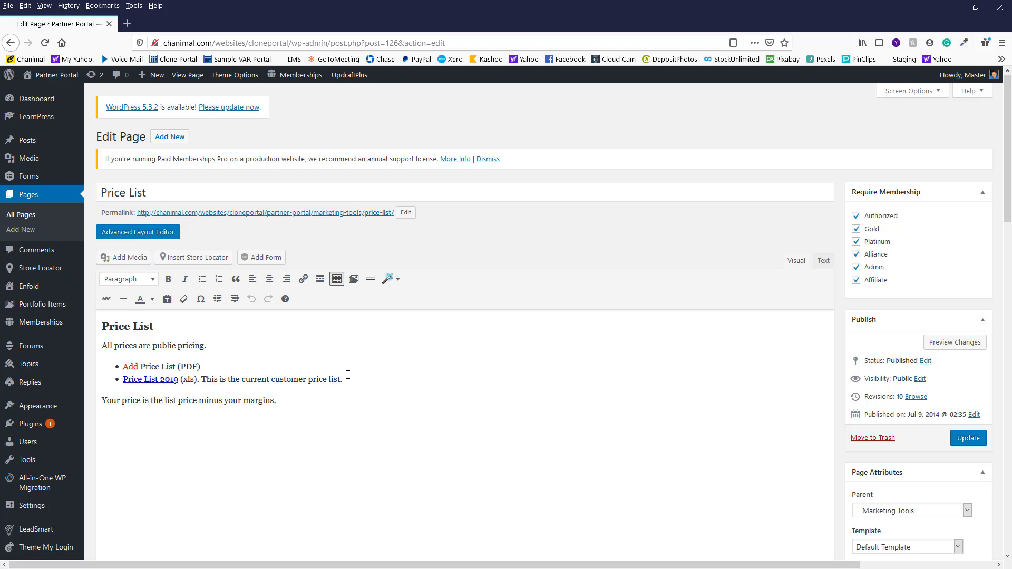
pyautogui.click(351, 379)
pyautogui.press('Return')
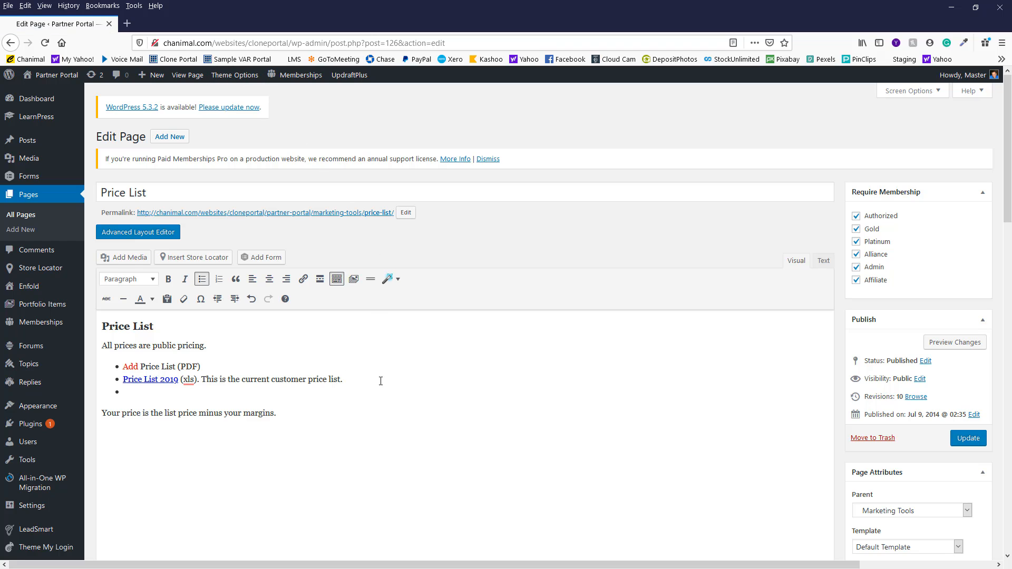
pyautogui.click(118, 259)
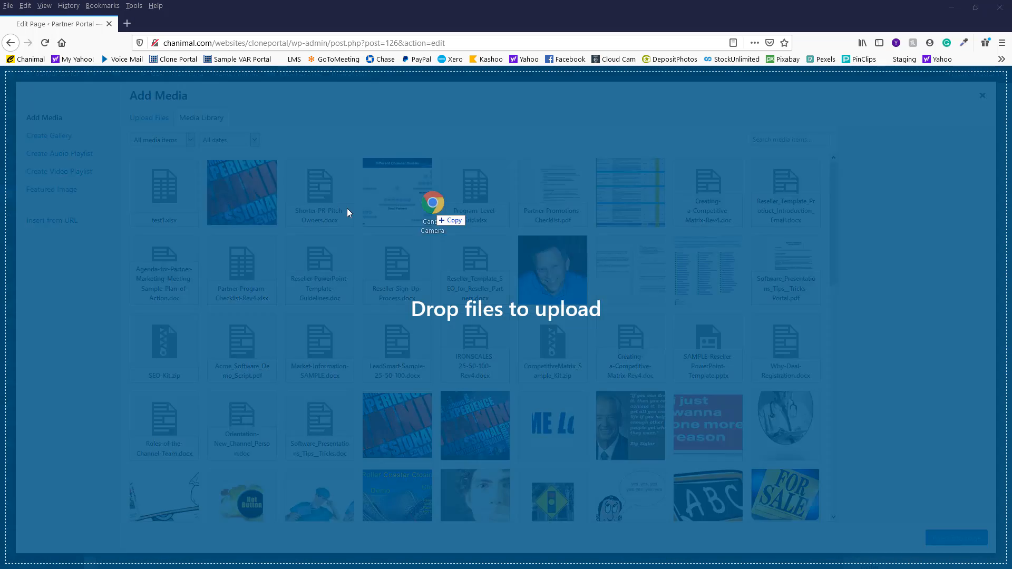
pyautogui.moveTo(347, 208); pyautogui.dragTo(169, 185)
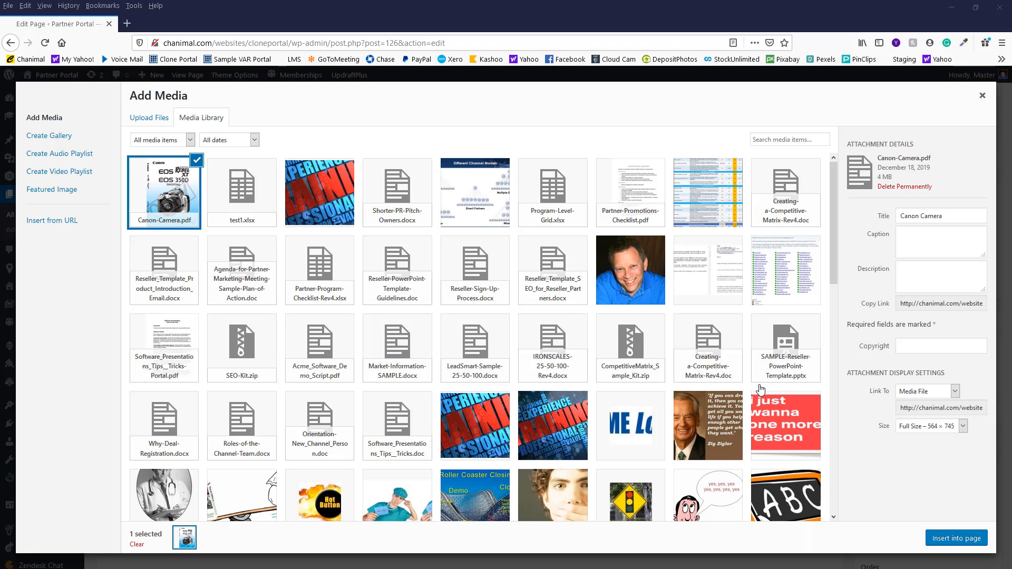
pyautogui.click(960, 540)
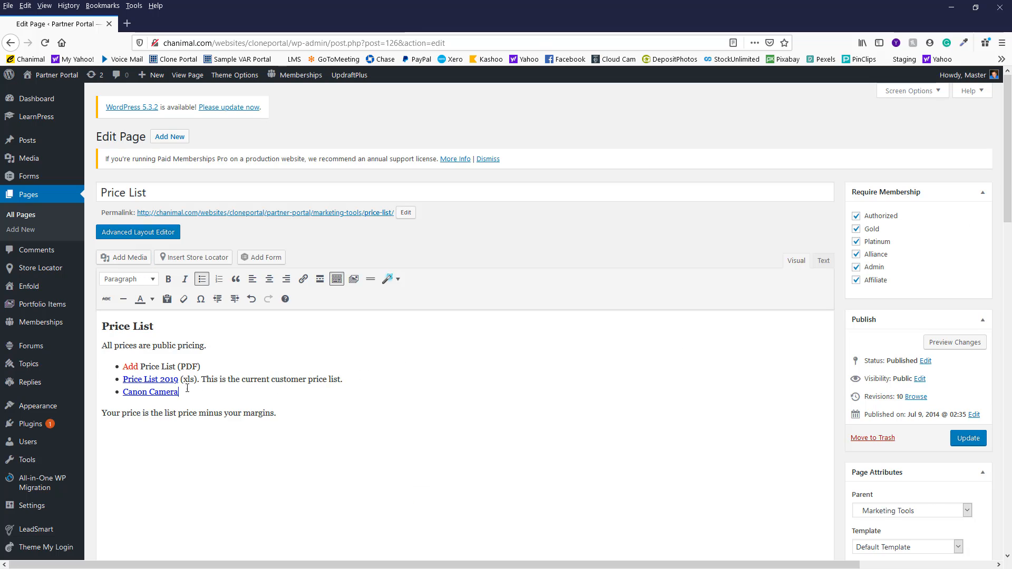
# Append "(pdf)." to the Canon Camera link text and remove the hyperlink from that suffix.
pyautogui.click(209, 391)
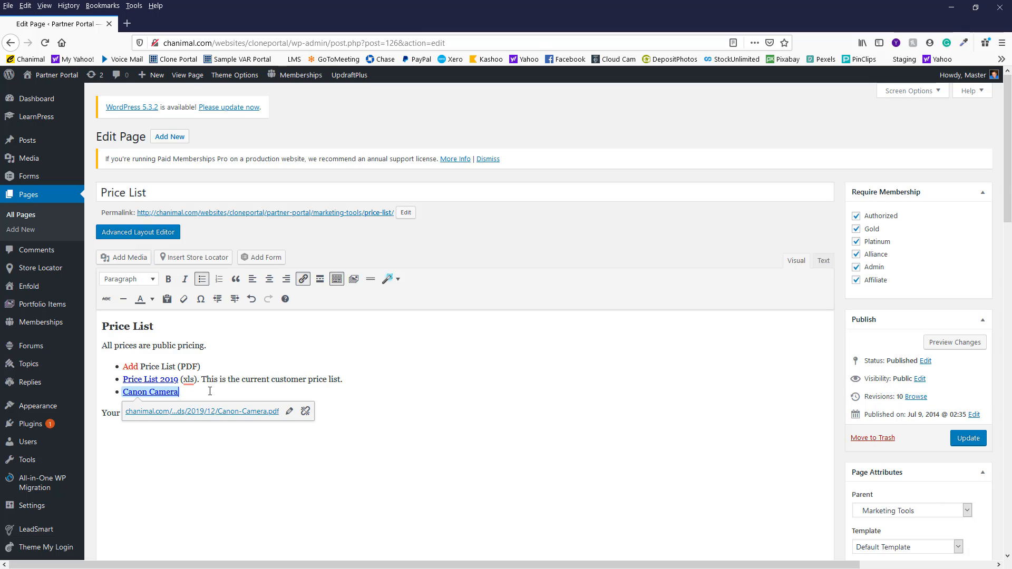
pyautogui.write('(pdf).')
pyautogui.hotkey('shift', 'Left')
pyautogui.hotkey('shift', 'Left')
pyautogui.hotkey('shift', 'Left')
pyautogui.hotkey('shift', 'Left')
pyautogui.hotkey('shift', 'Left')
pyautogui.hotkey('shift', 'Left')
pyautogui.hotkey('shift', 'Left')
pyautogui.click(305, 412)
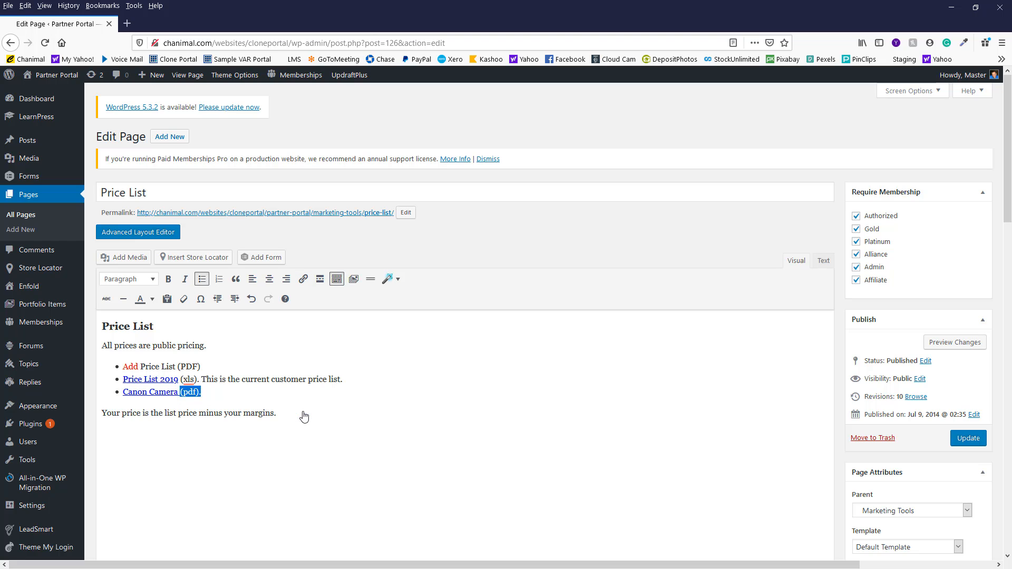
# Add the description "Documentation for my camera." after "(pdf)." and update the page.
pyautogui.click(241, 396)
pyautogui.write('Documentation for m')
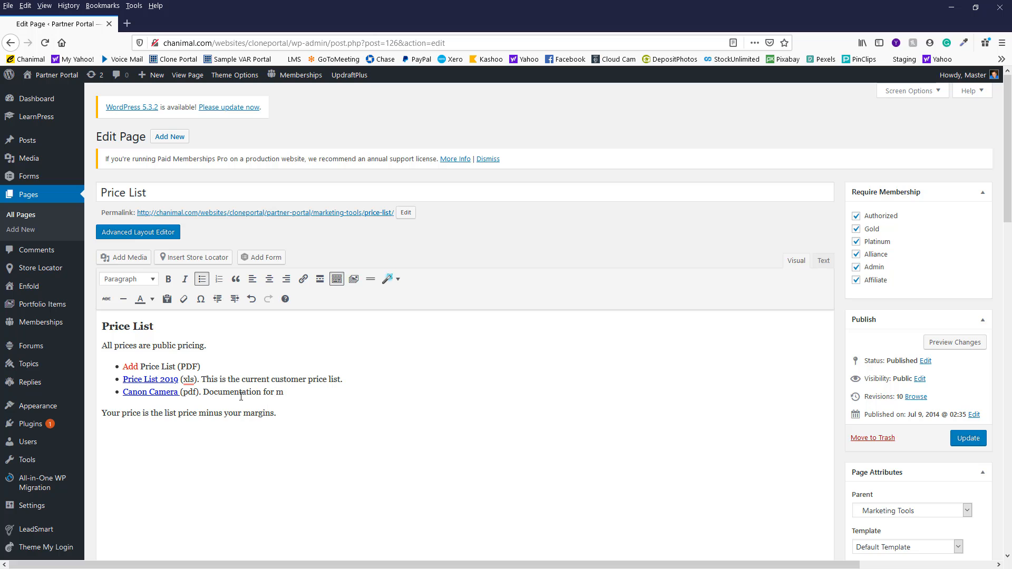
pyautogui.write('y camera.')
pyautogui.click(975, 439)
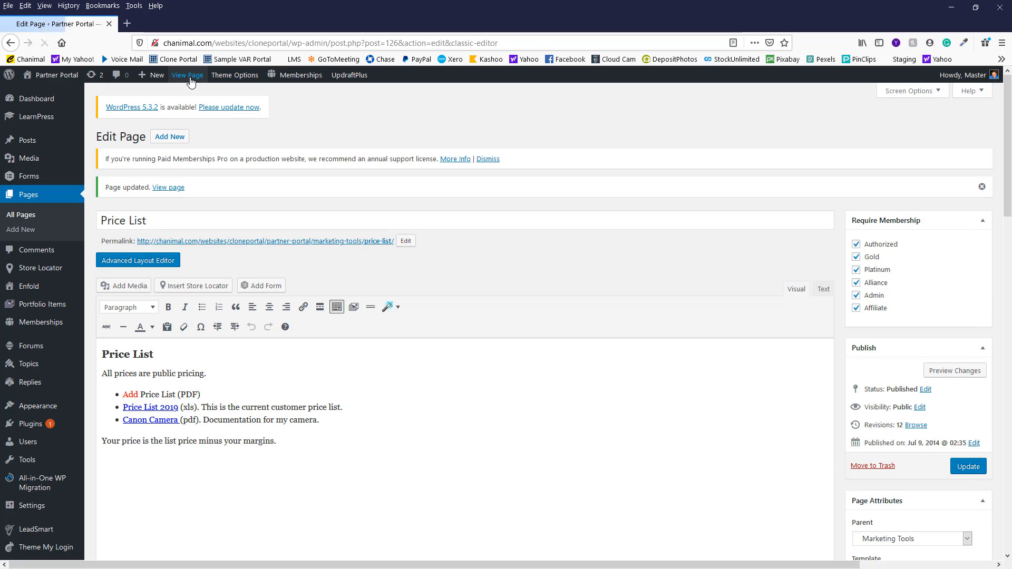
# View the published page and test the Price List 2019 and Canon Camera links, returning to the page.
pyautogui.click(188, 75)
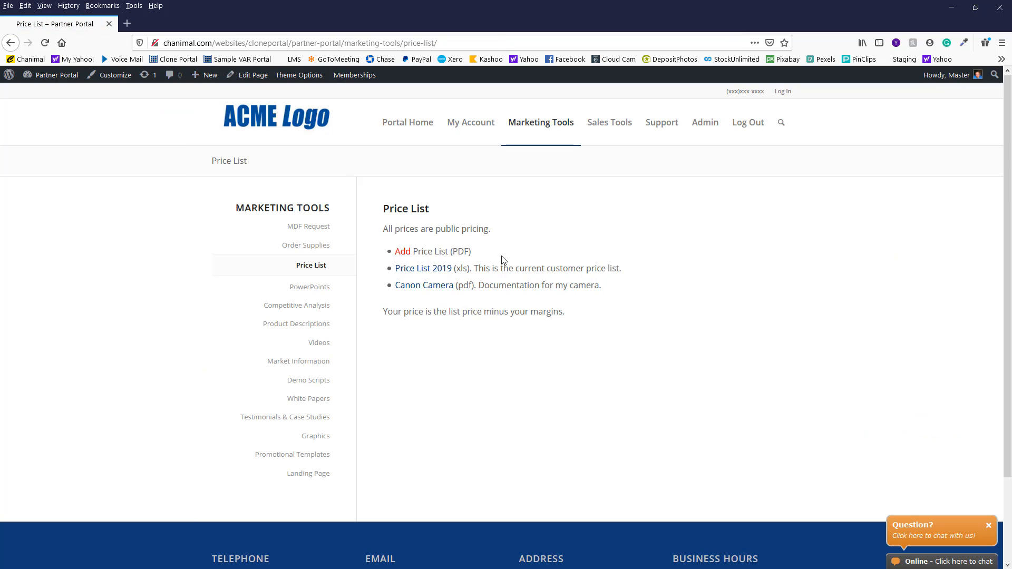
pyautogui.click(426, 271)
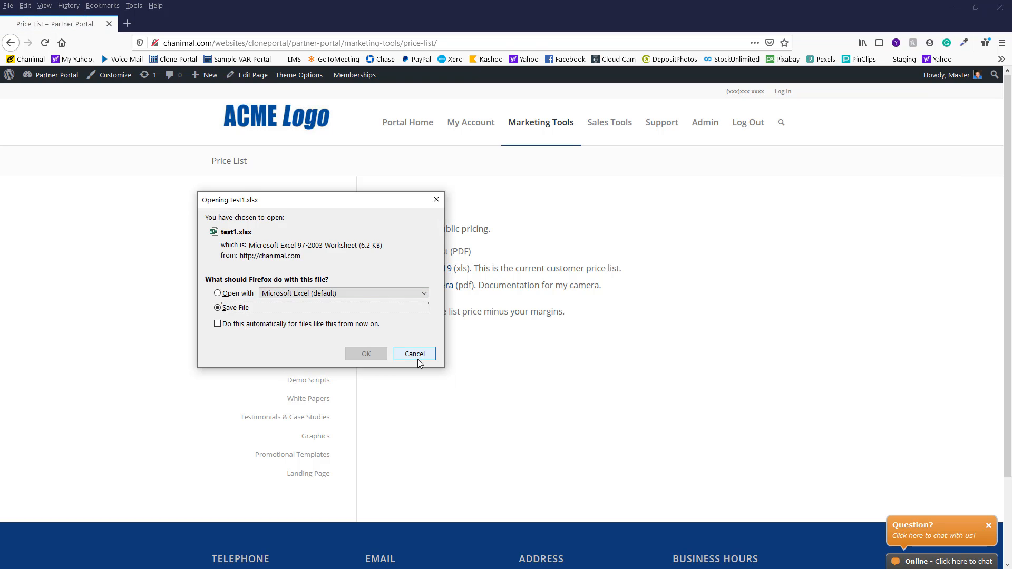
pyautogui.click(418, 359)
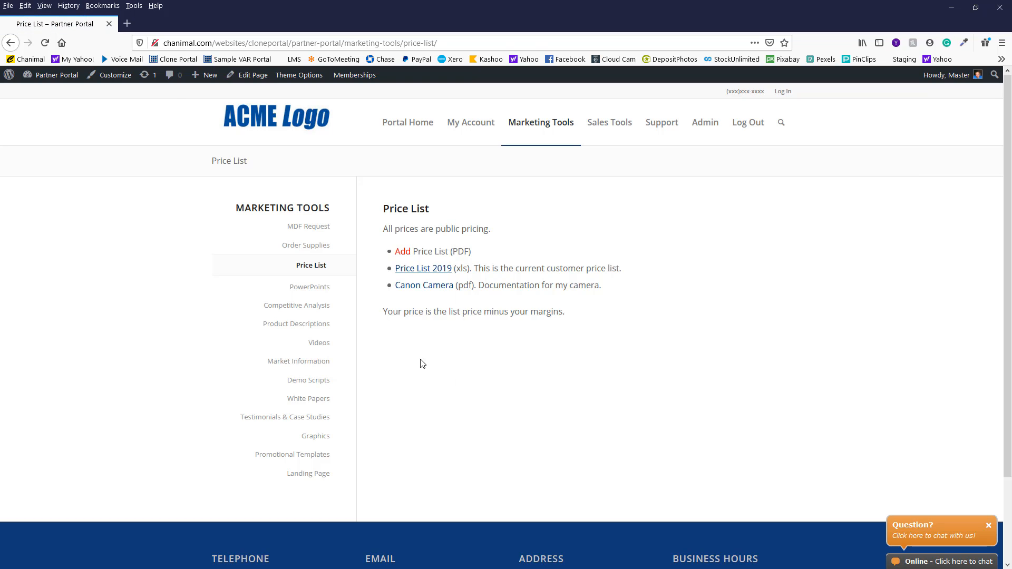
pyautogui.click(448, 289)
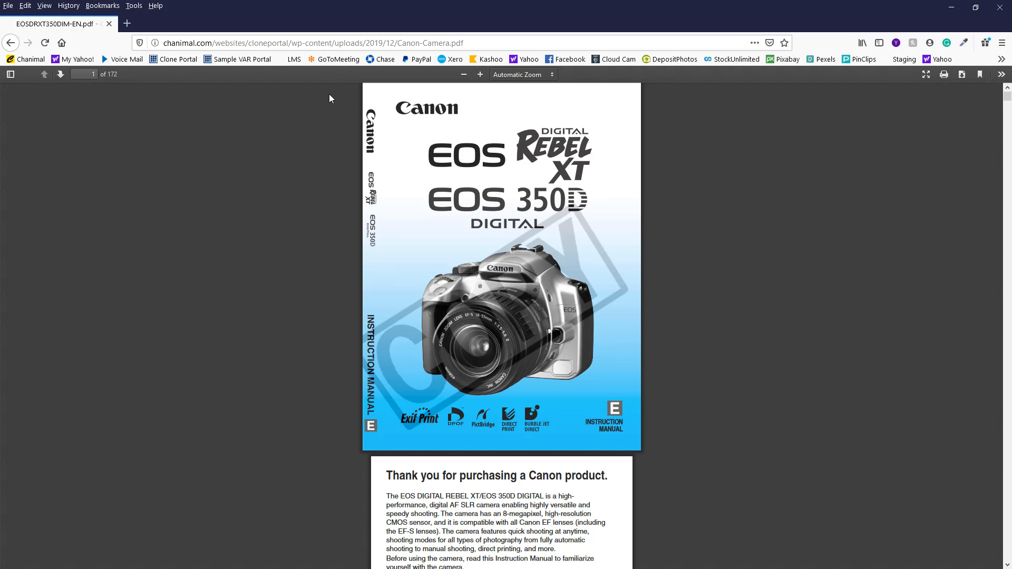
pyautogui.click(10, 43)
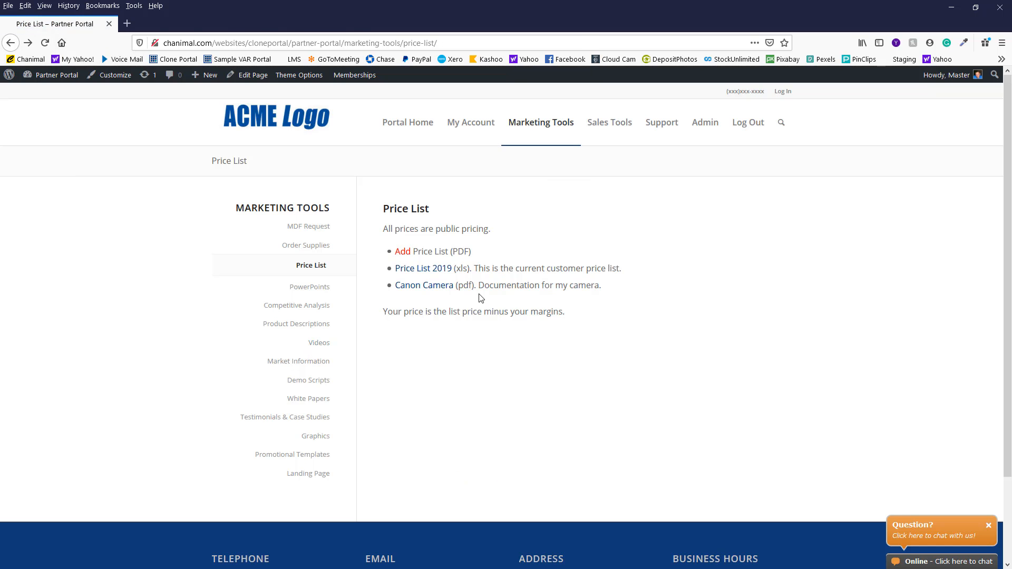
# Reopen the page for editing, set the Canon Camera link to open in a new tab, and update the page.
pyautogui.click(252, 75)
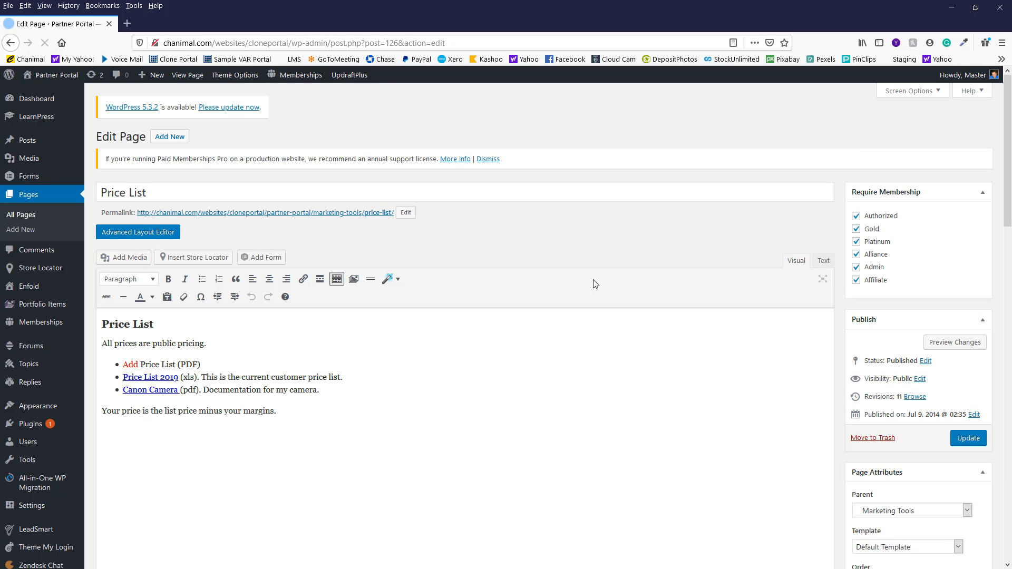
pyautogui.click(164, 395)
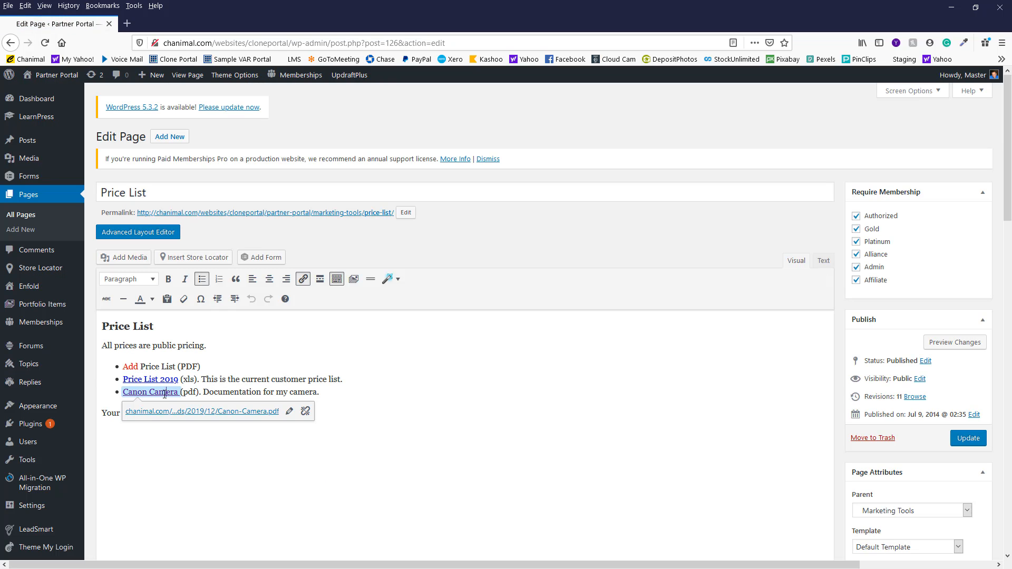
pyautogui.click(290, 411)
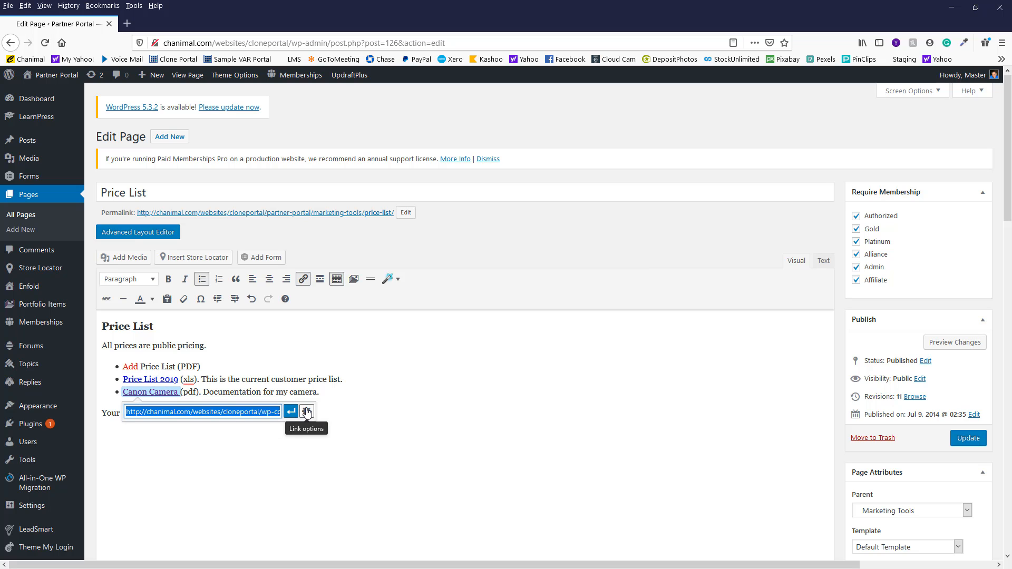
pyautogui.click(307, 412)
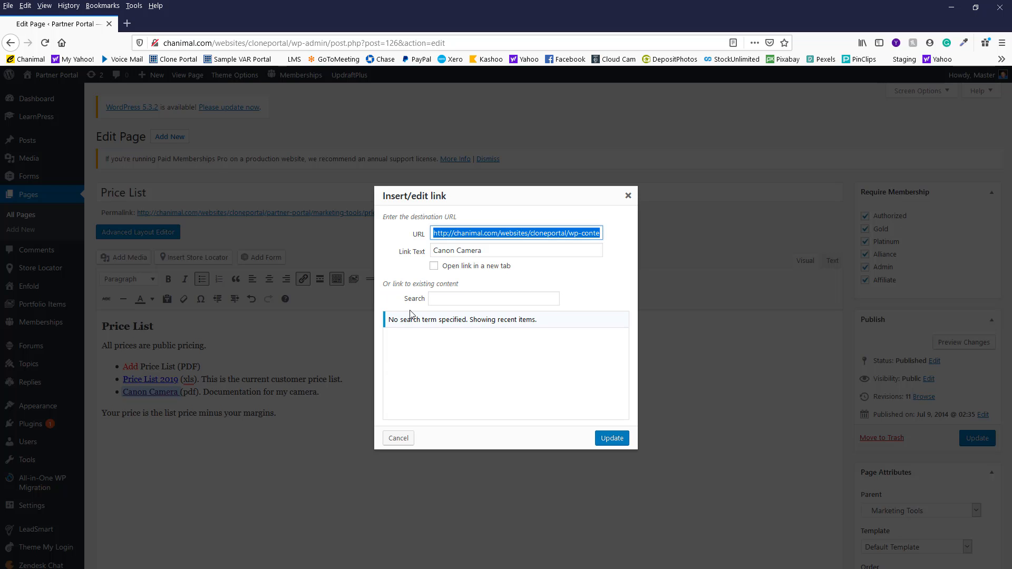
pyautogui.click(433, 266)
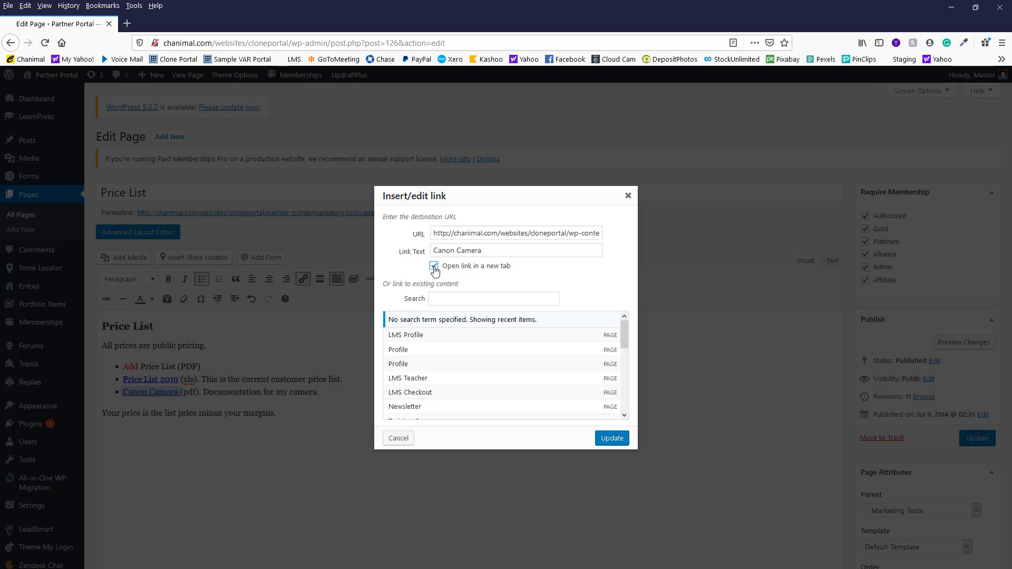
pyautogui.click(614, 438)
pyautogui.click(396, 388)
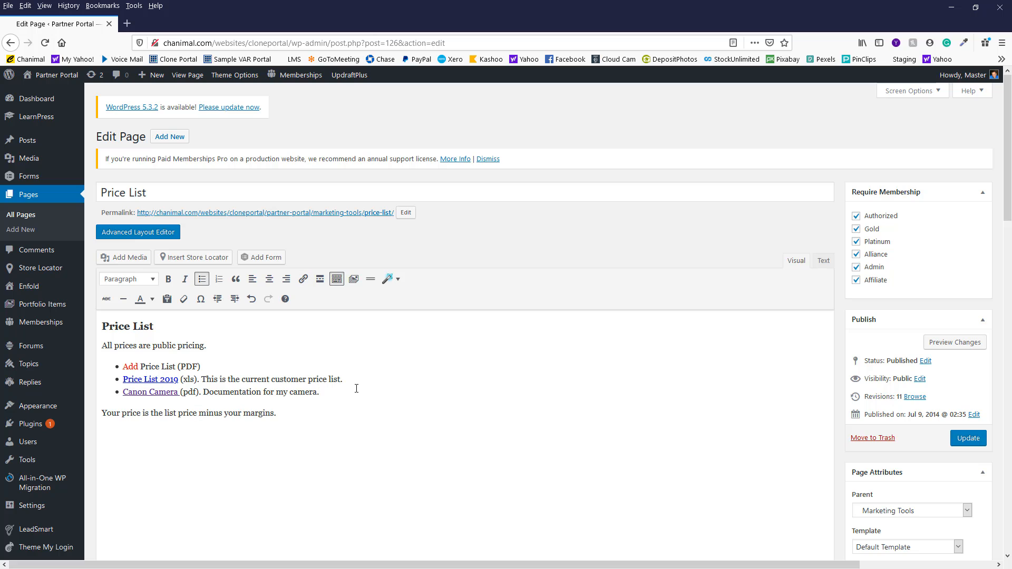
pyautogui.click(978, 440)
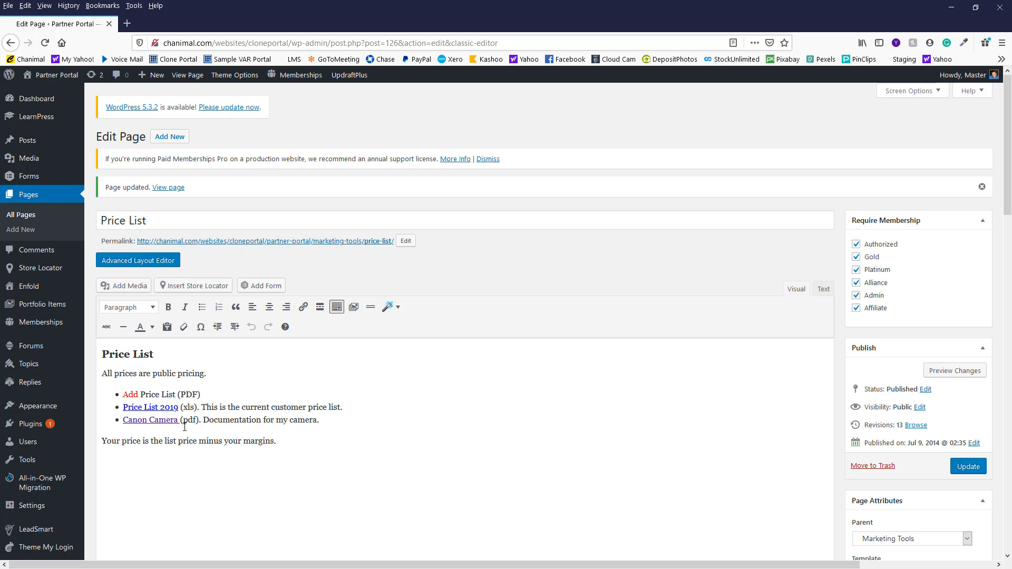
# View the published page, test the Canon Camera link, and close the PDF's tab.
pyautogui.click(187, 75)
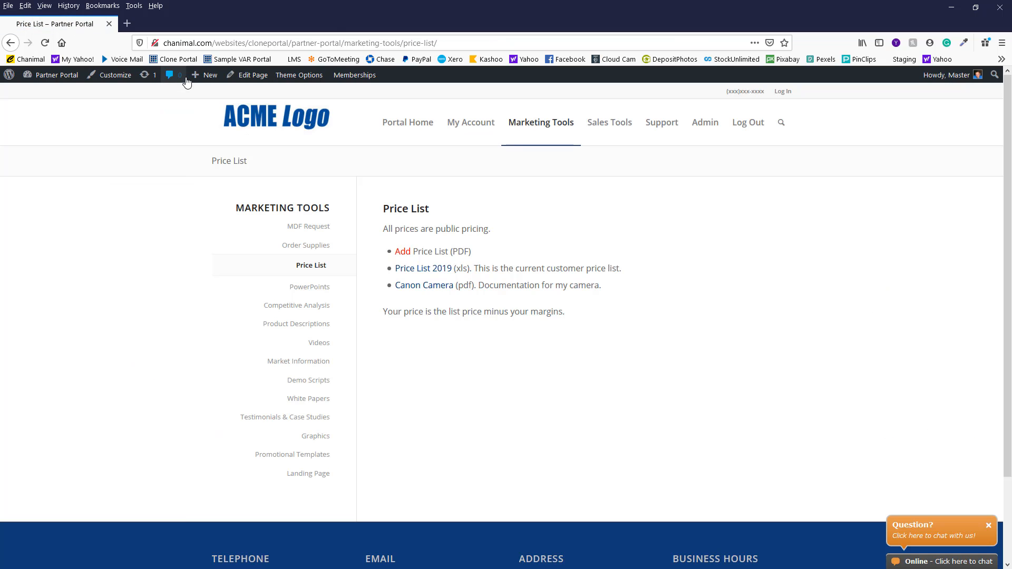
pyautogui.click(434, 286)
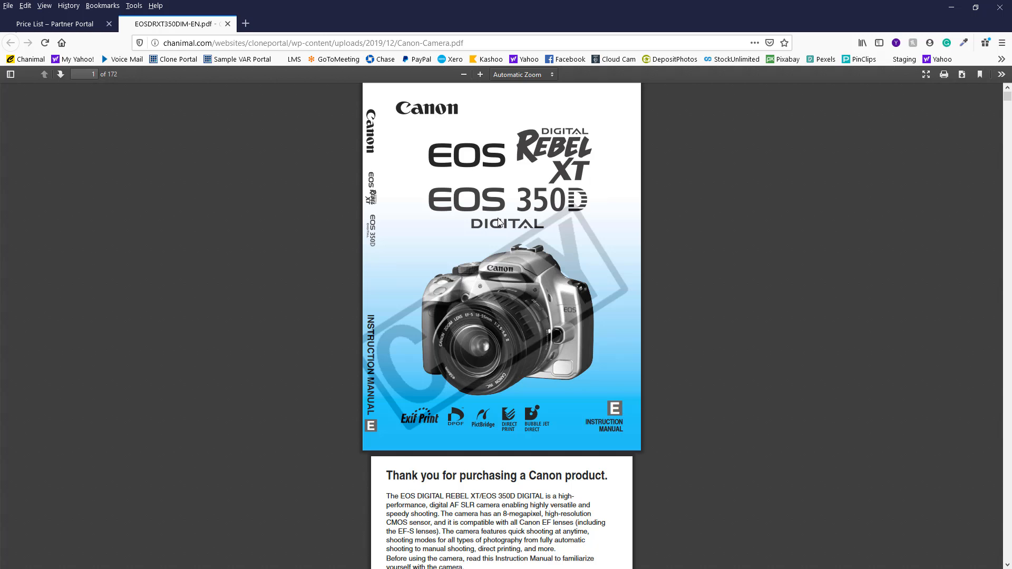
pyautogui.click(227, 23)
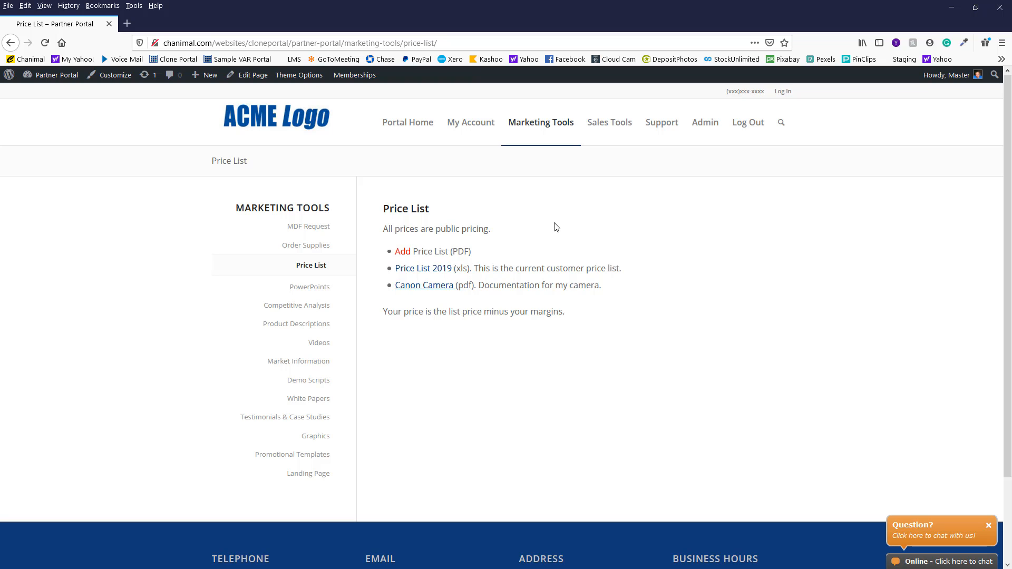
# Reopen the Price List page for editing and add an empty non-bulleted paragraph after the Canon Camera bullet.
pyautogui.click(263, 79)
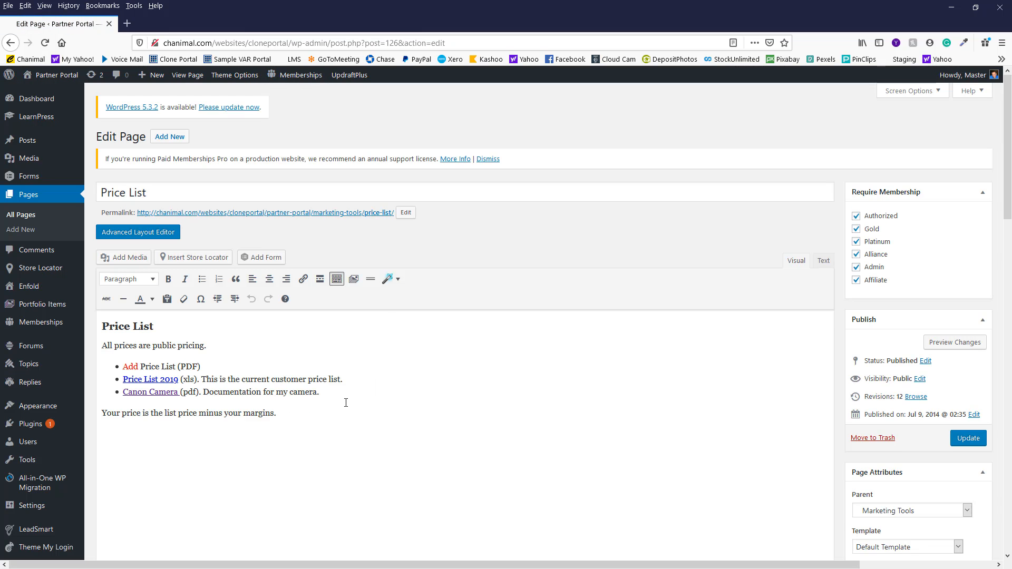
pyautogui.click(345, 394)
pyautogui.press('Return')
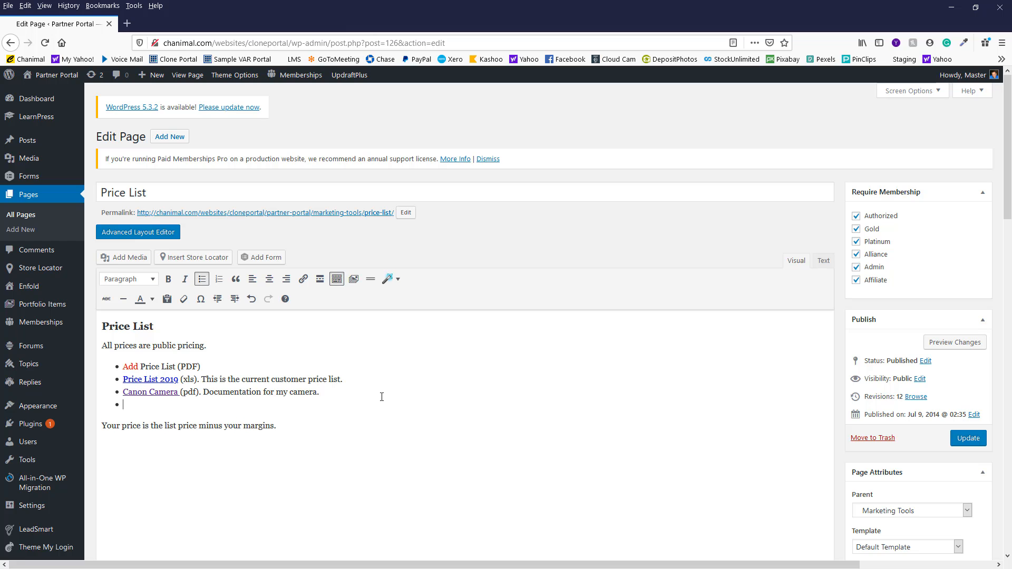
pyautogui.press('BackSpace')
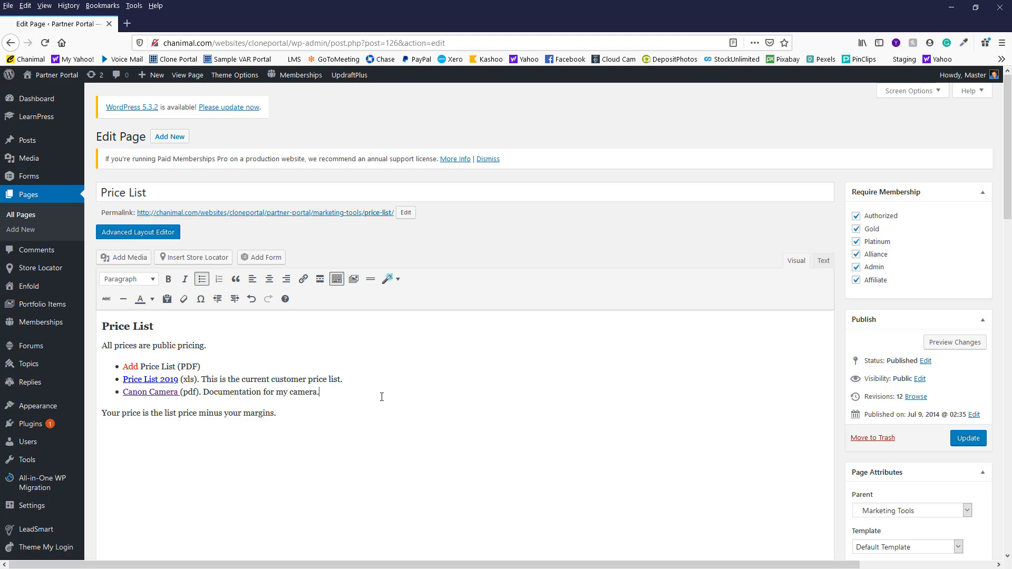
pyautogui.press('Return')
pyautogui.press('Return')
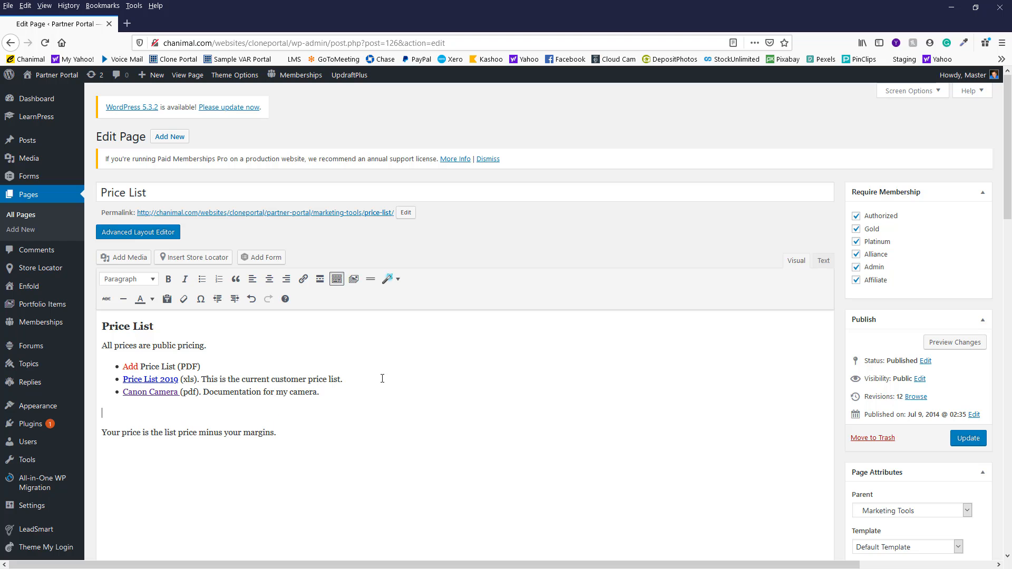
# Upload Create-Landing-Page.jpg to the media library and insert it into the empty paragraph at Thumbnail size, 80 × 80.
pyautogui.click(136, 257)
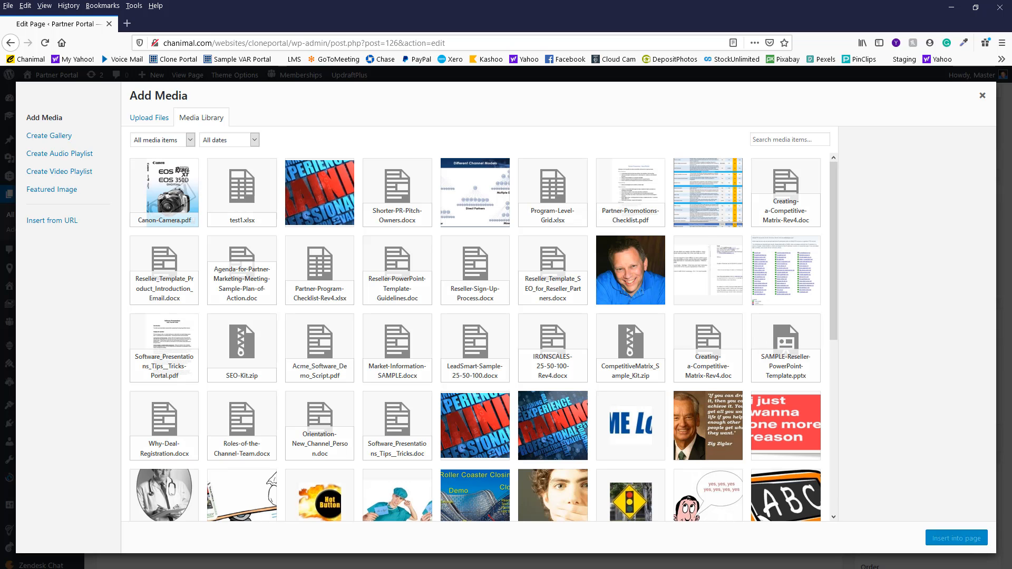
pyautogui.moveTo(475, 568); pyautogui.dragTo(185, 204)
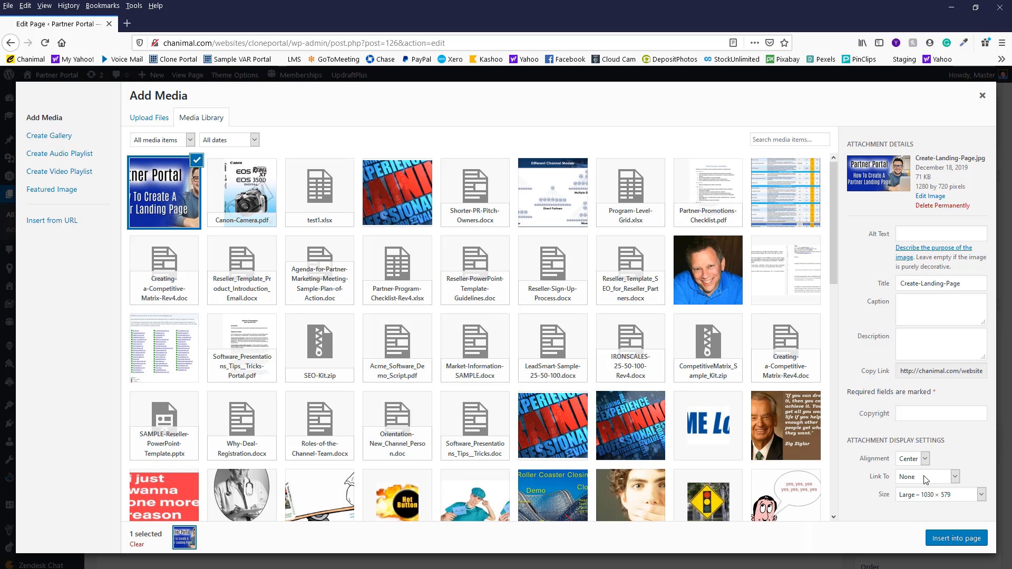
pyautogui.click(928, 499)
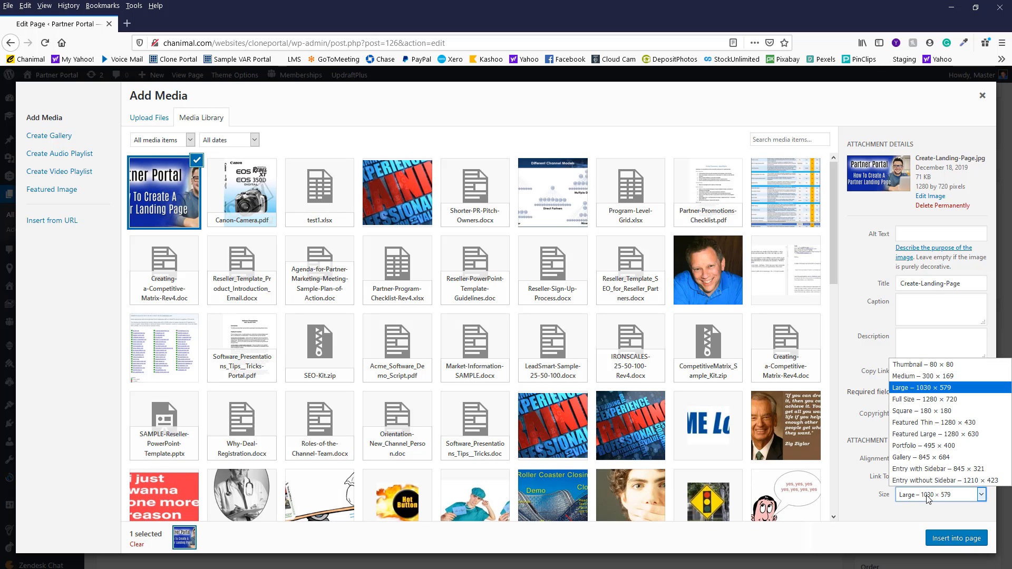
pyautogui.click(918, 365)
pyautogui.click(956, 538)
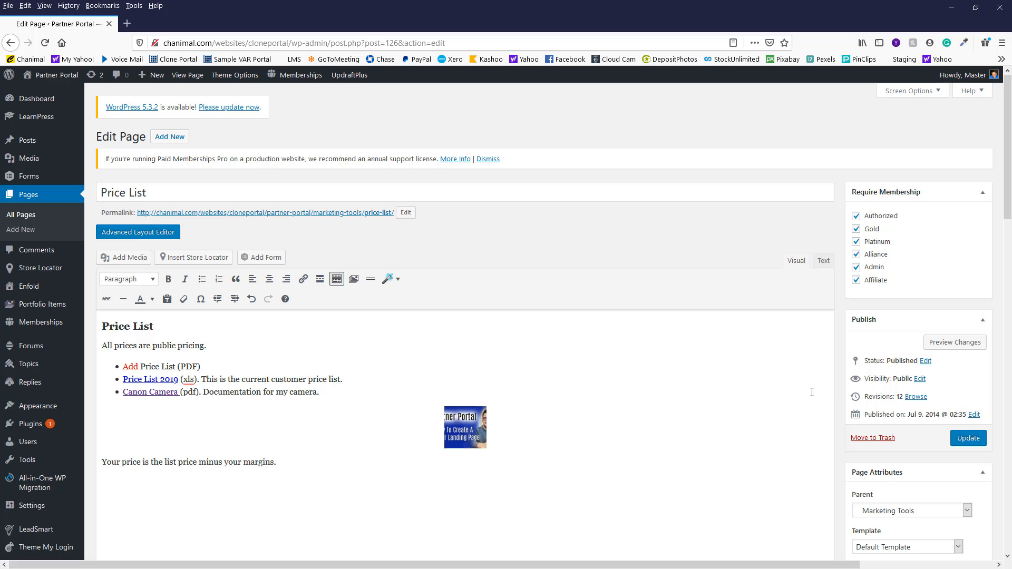
# Align the thumbnail image left so the margins sentence wraps beside it.
pyautogui.click(476, 430)
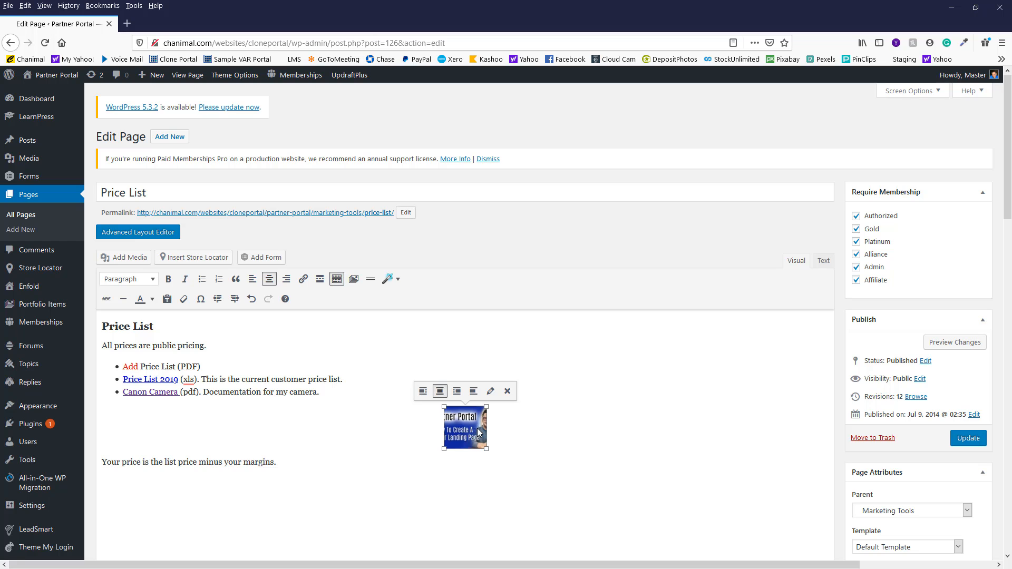
pyautogui.click(423, 391)
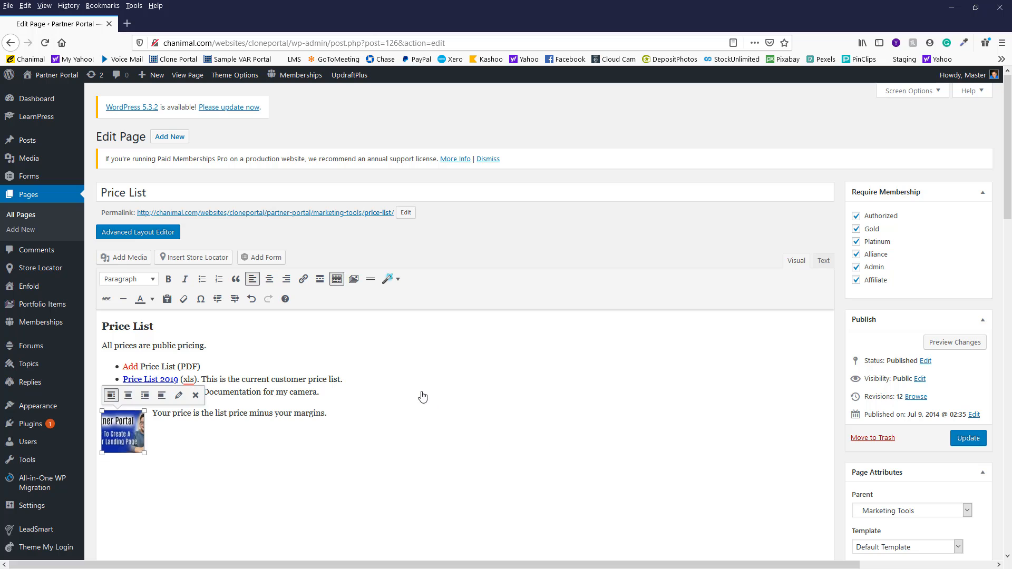
pyautogui.click(200, 465)
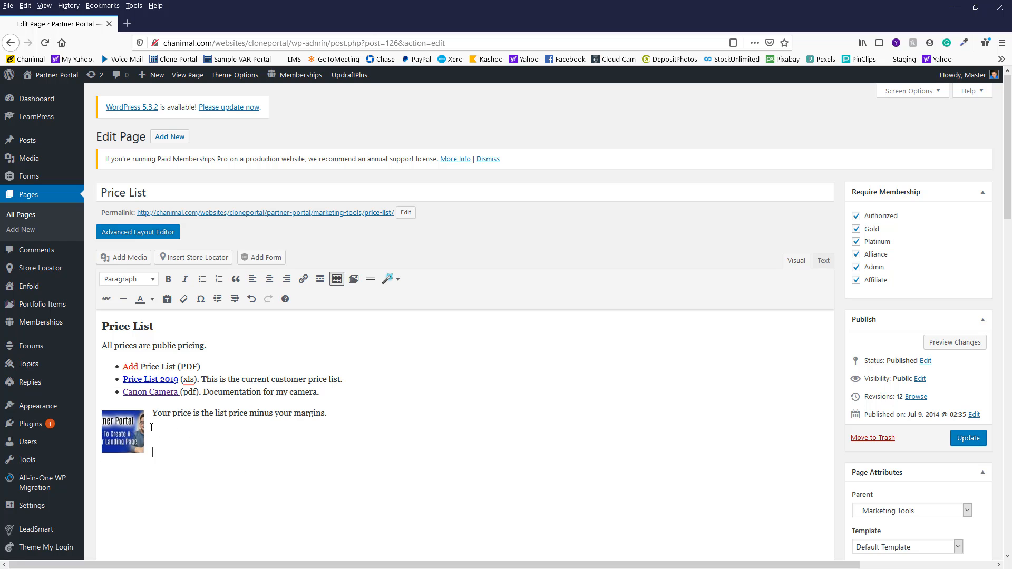
pyautogui.click(137, 435)
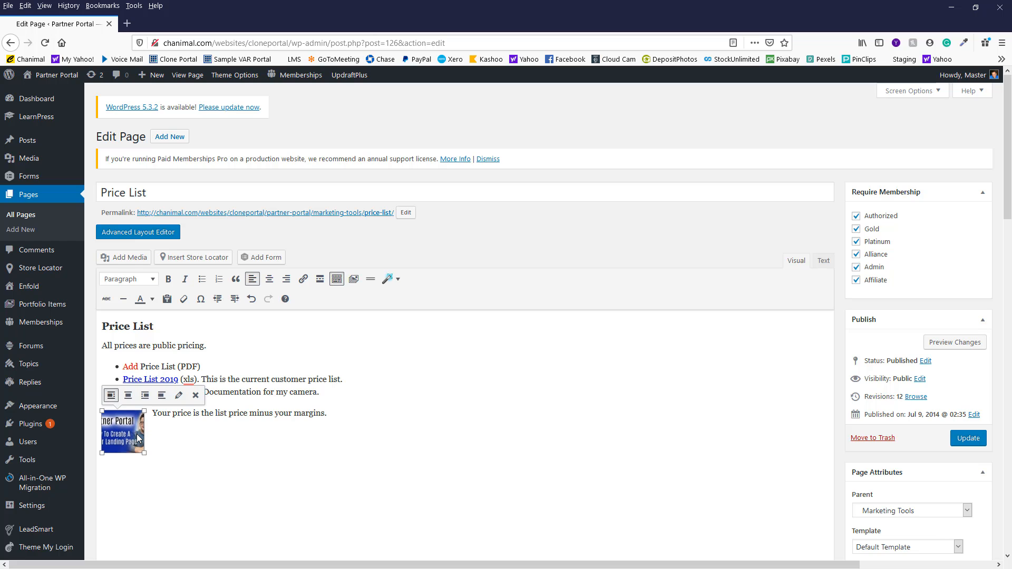
# Insert Create-Landing-Page.jpg again on a new line below the thumbnail at Large size, 1030 × 579.
pyautogui.click(162, 441)
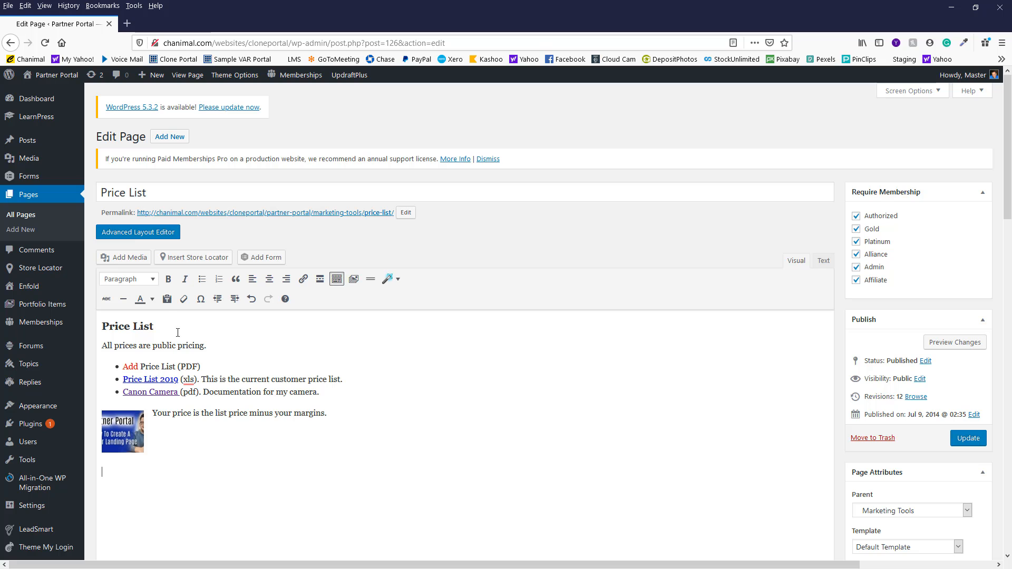
pyautogui.click(122, 256)
pyautogui.click(152, 201)
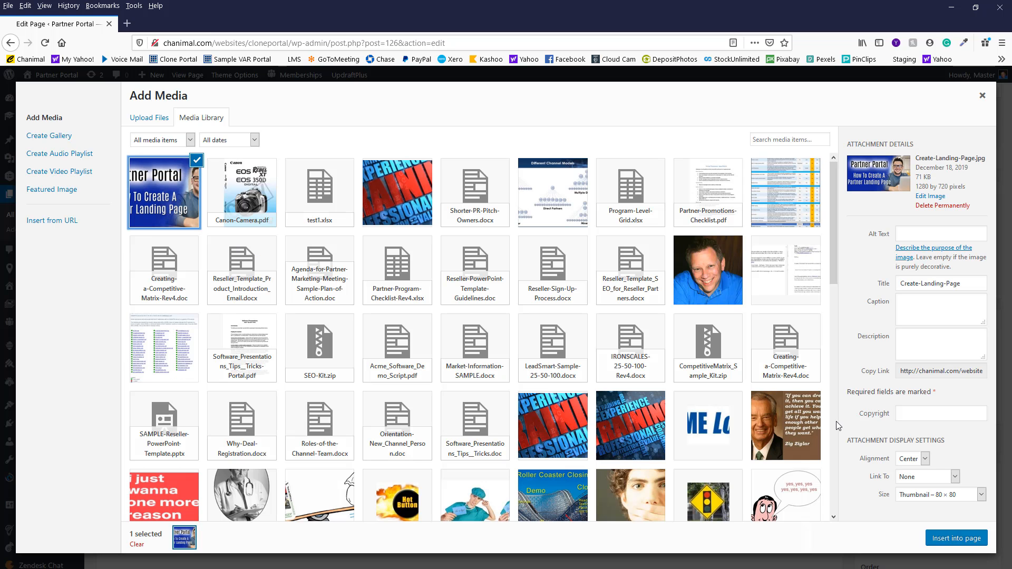
pyautogui.click(941, 496)
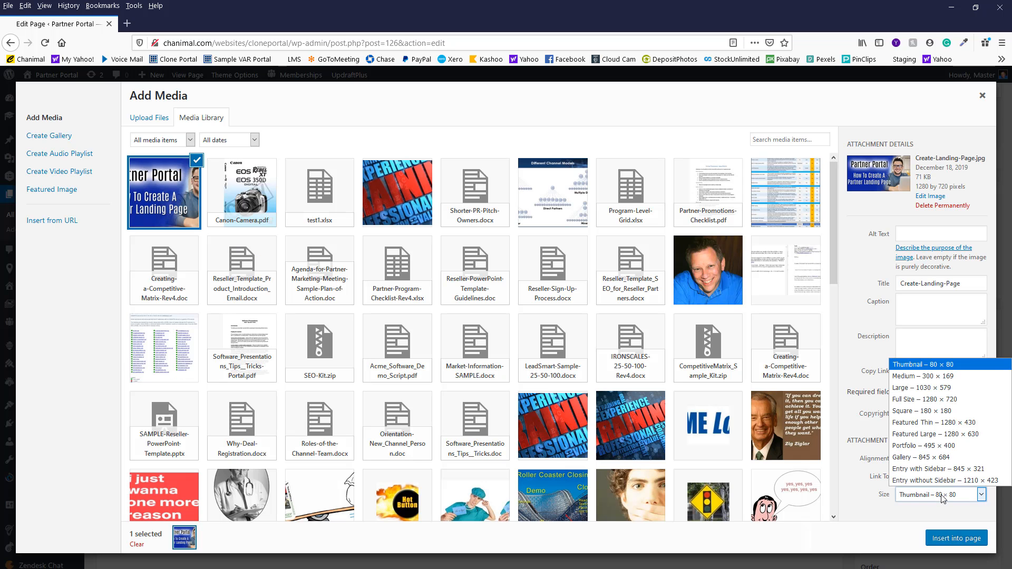
pyautogui.click(962, 388)
pyautogui.click(956, 538)
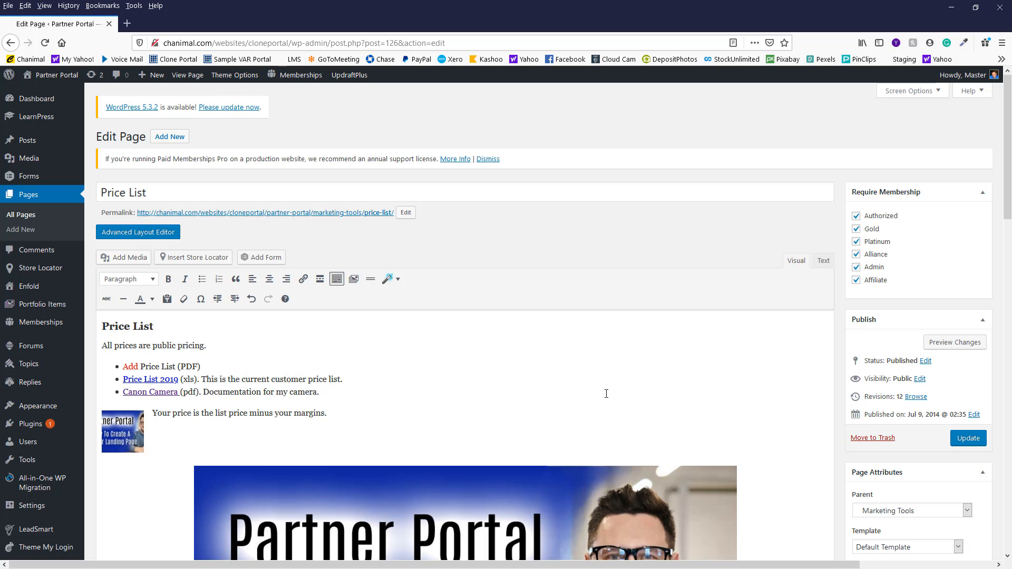
# Align the large image left, shrink it to just over a third of its width, and add a line after it.
pyautogui.scroll(-3, 606, 394)
pyautogui.click(524, 406)
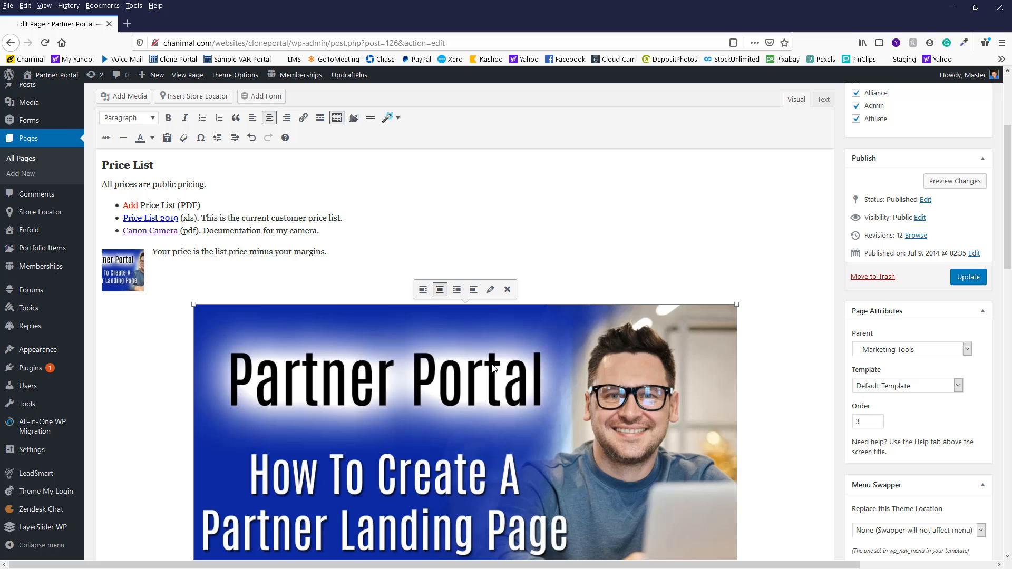
pyautogui.click(422, 290)
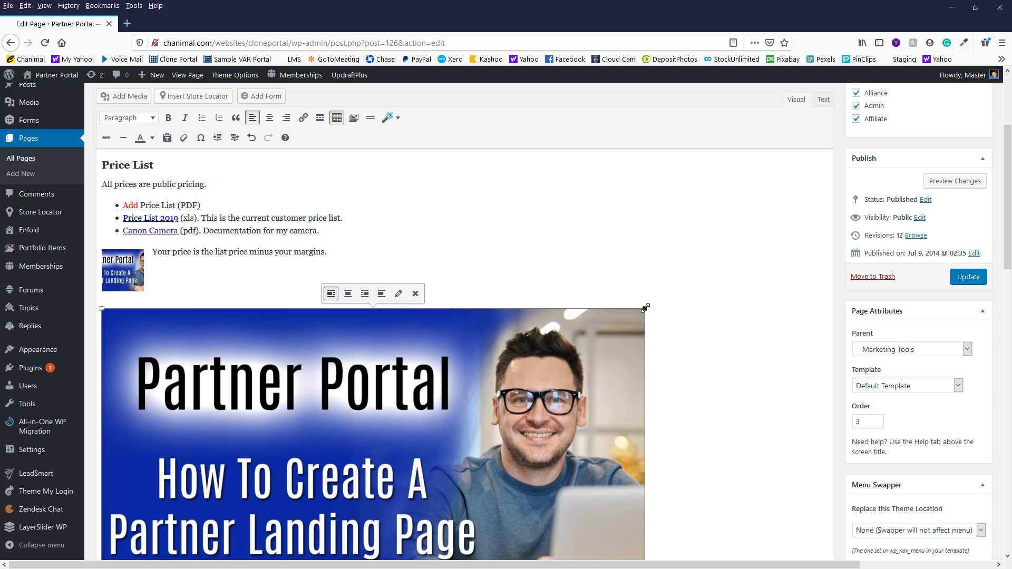
pyautogui.moveTo(645, 308); pyautogui.dragTo(306, 459)
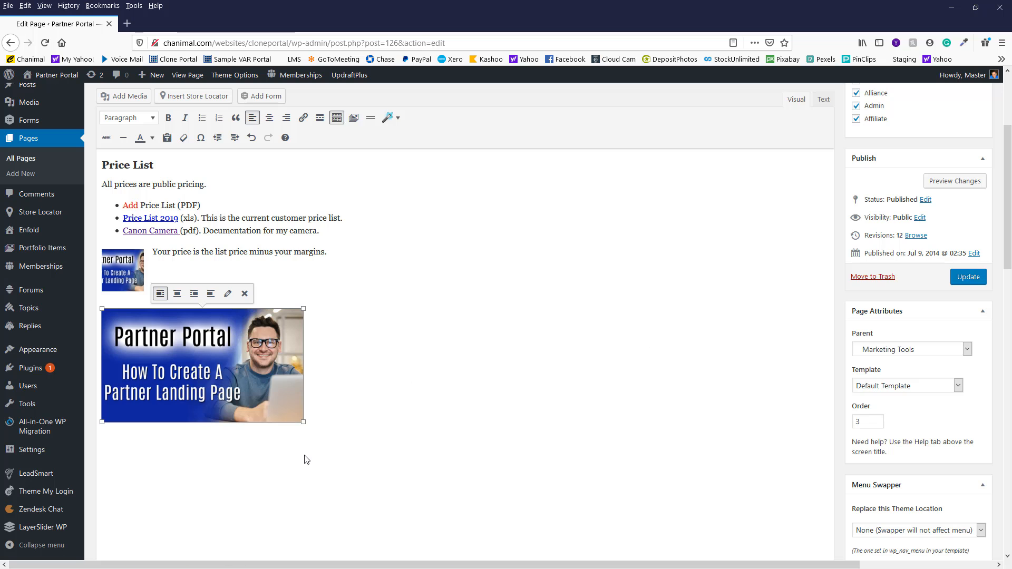
pyautogui.click(330, 300)
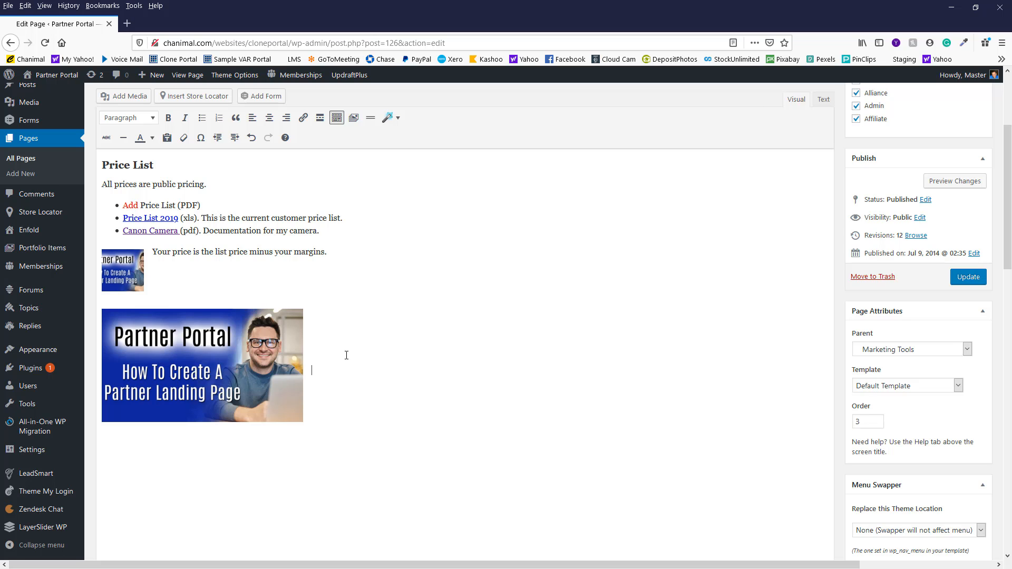
pyautogui.press('Return')
# Switch to YouTube in a new browser tab, open the recommended "Linear Concepts & Flamercises (FULL DRUM LESSON)" video, and pause playback.
pyautogui.click(127, 24)
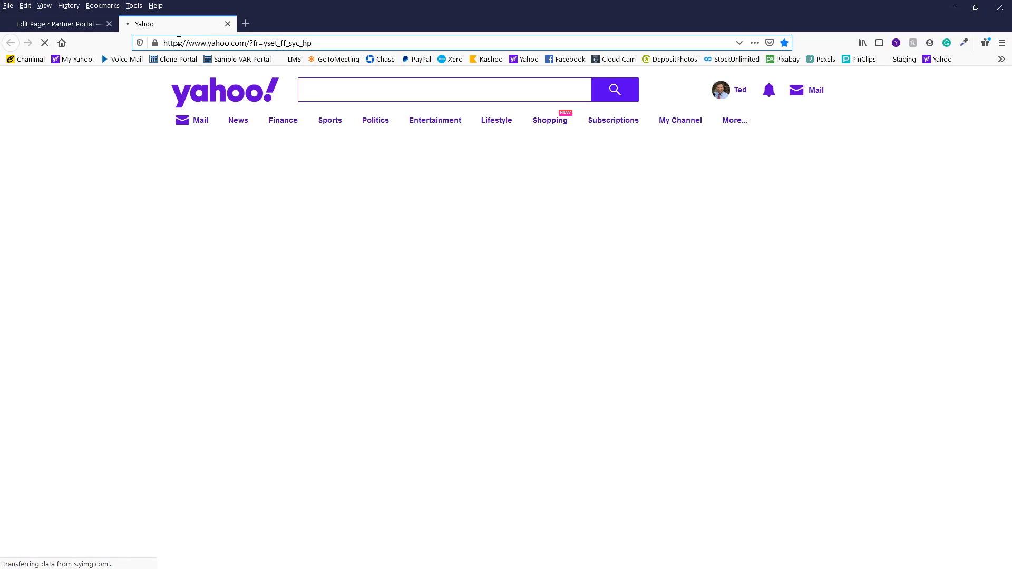
pyautogui.write('youtube.com/')
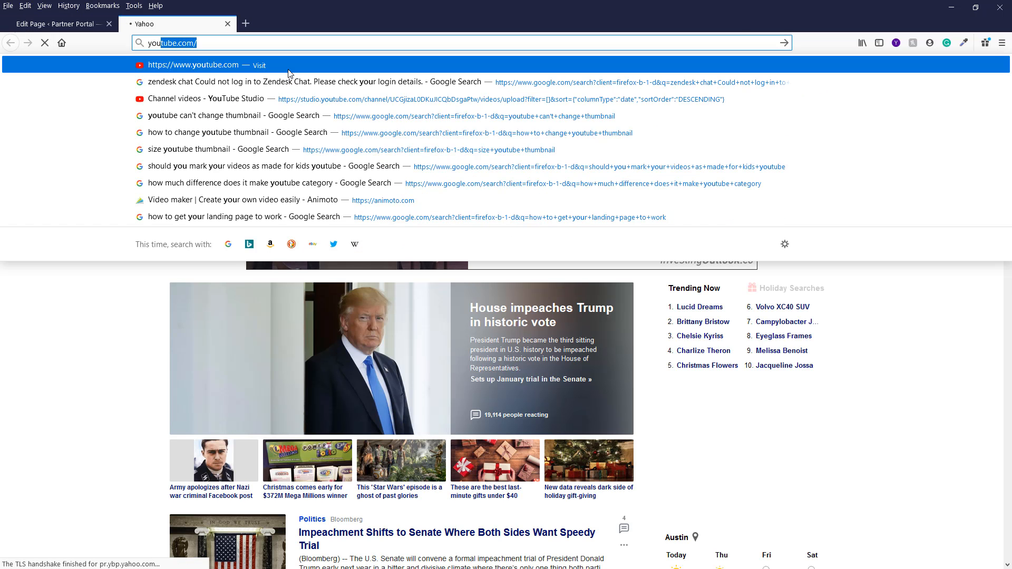
pyautogui.press('Return')
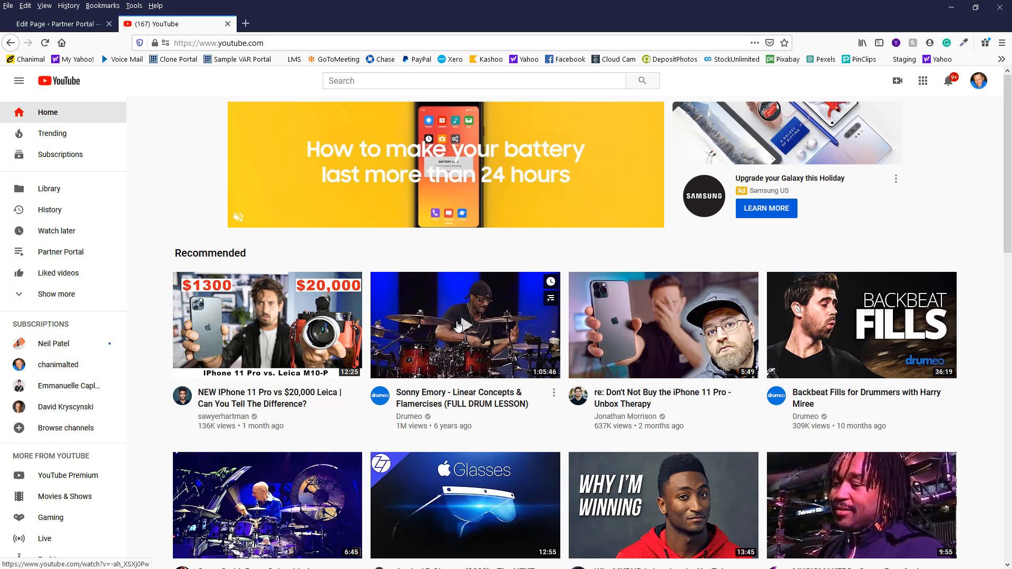
pyautogui.click(522, 335)
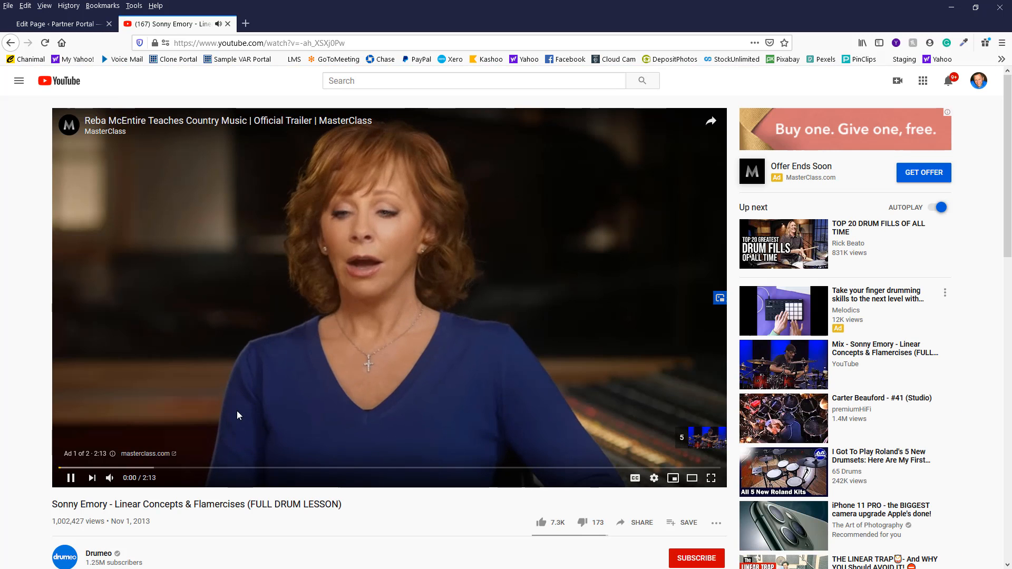
pyautogui.click(71, 478)
pyautogui.scroll(-4, 451, 469)
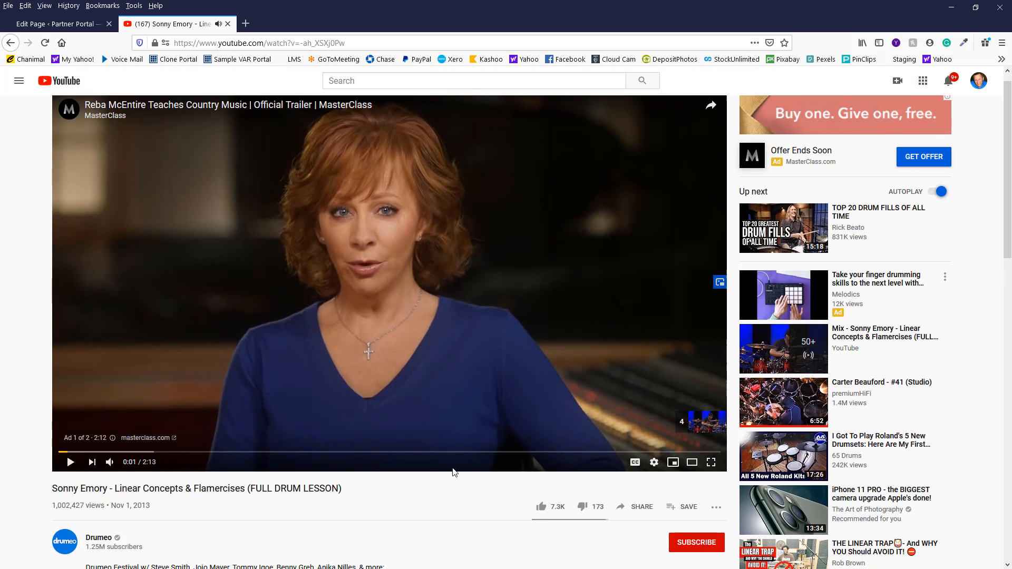
# Copy the share link of the "Linear Concepts & Flamercises (FULL DRUM LESSON)" video.
pyautogui.click(639, 307)
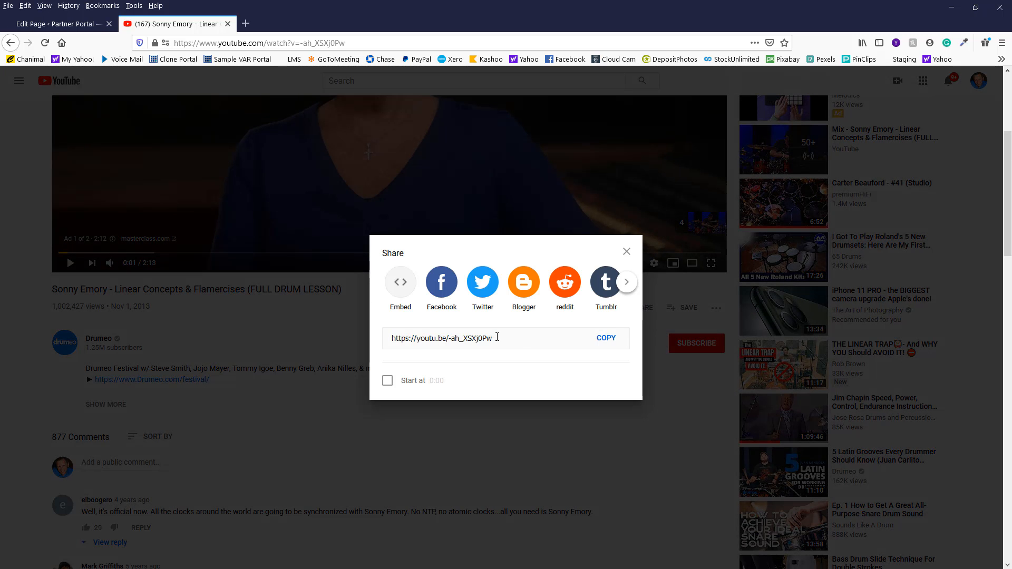
pyautogui.moveTo(494, 338); pyautogui.dragTo(381, 334)
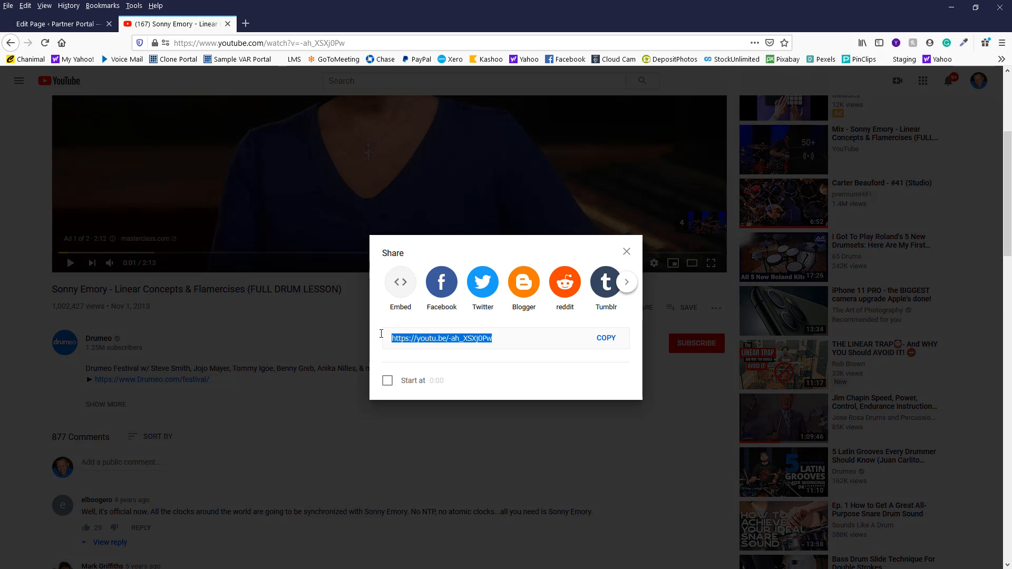
pyautogui.click(605, 340)
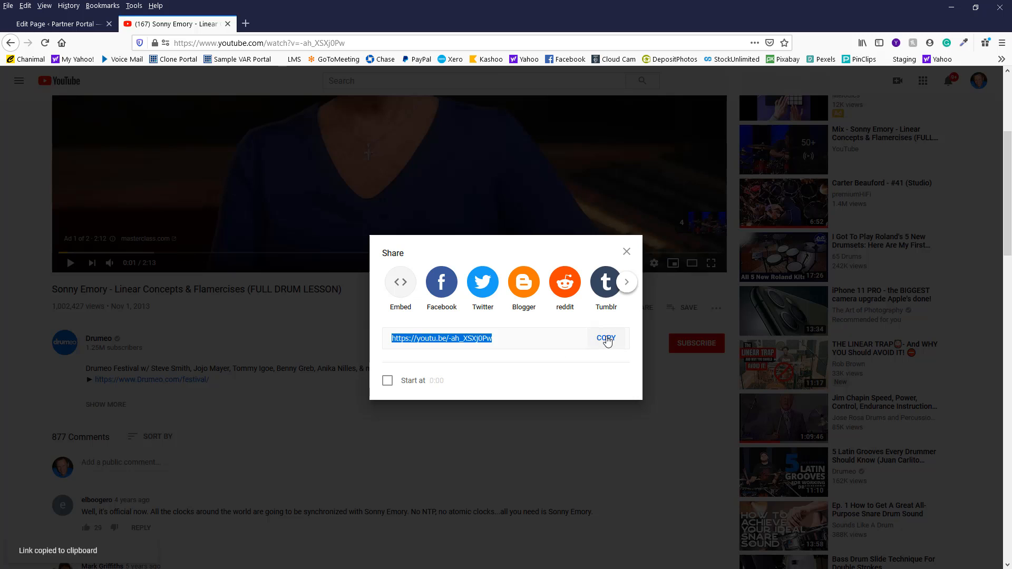
# Switch back to the WordPress Price List editor, paste the YouTube link on the line below the large image, and update the page.
pyautogui.click(84, 24)
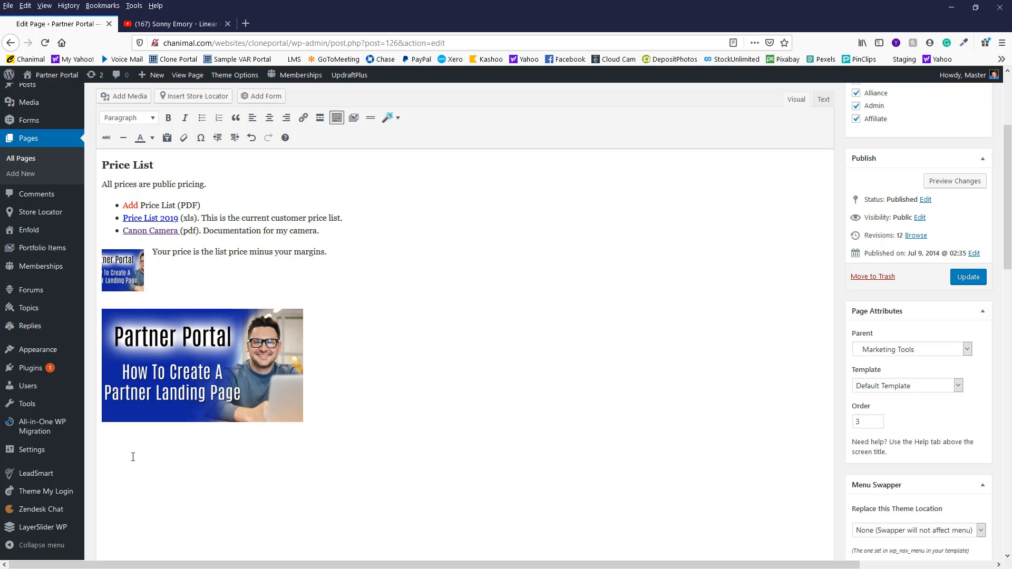
pyautogui.hotkey('ctrl', 'v')
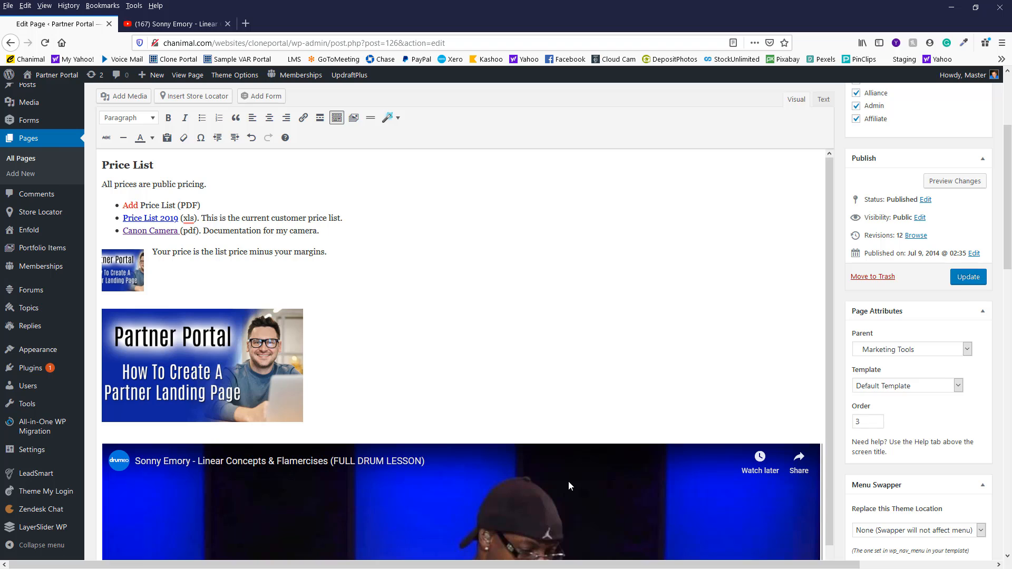
pyautogui.click(973, 283)
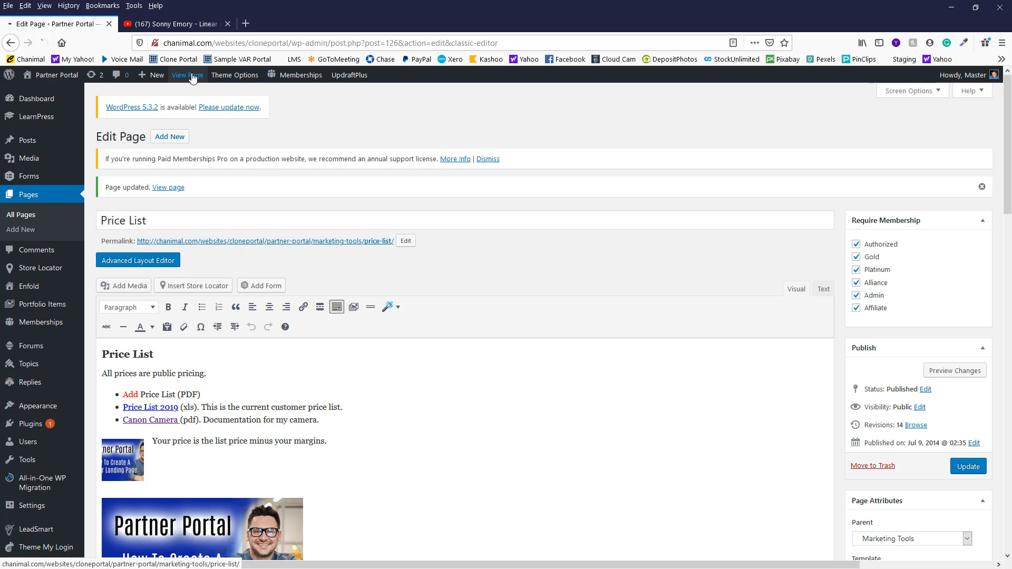
# View the published Price List page, test the embedded drum lesson video by playing and pausing it, and review the page content.
pyautogui.click(191, 75)
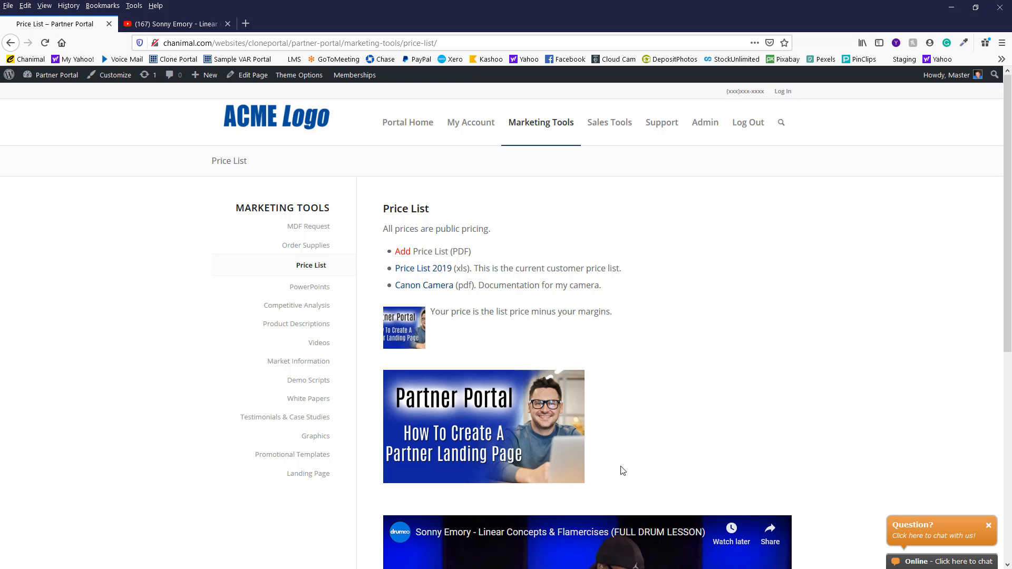
pyautogui.scroll(-5, 622, 471)
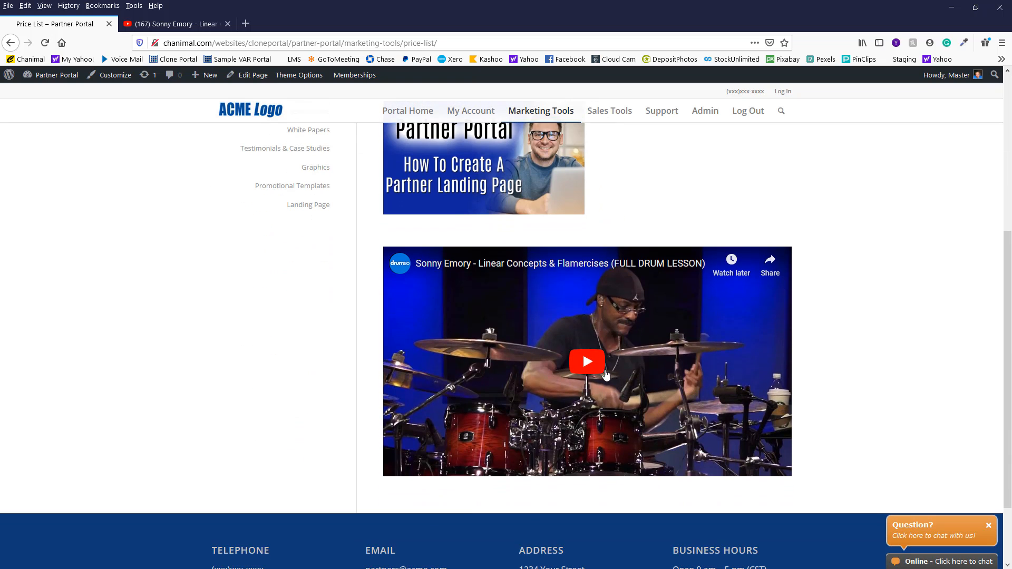
pyautogui.click(605, 373)
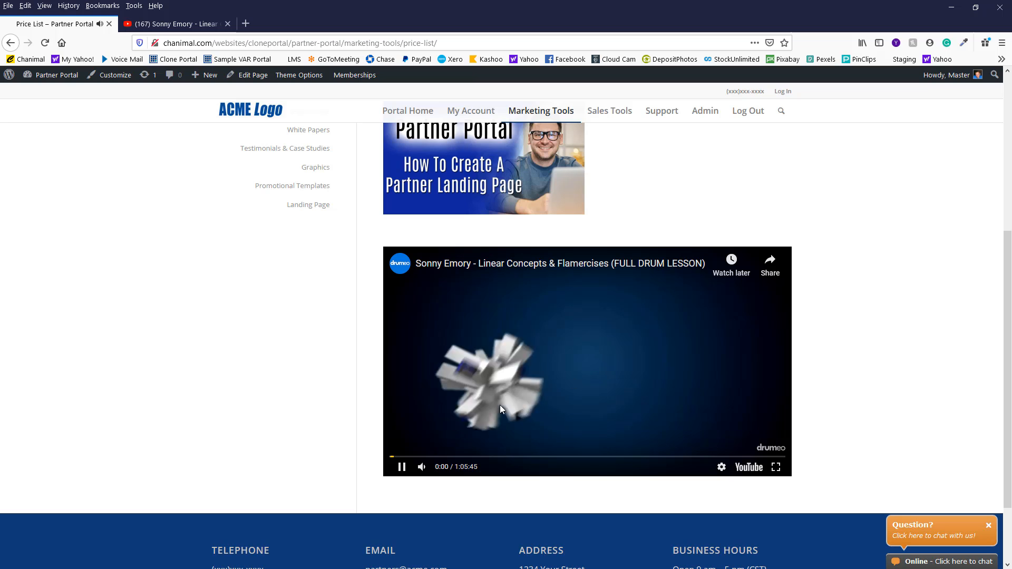
pyautogui.click(401, 467)
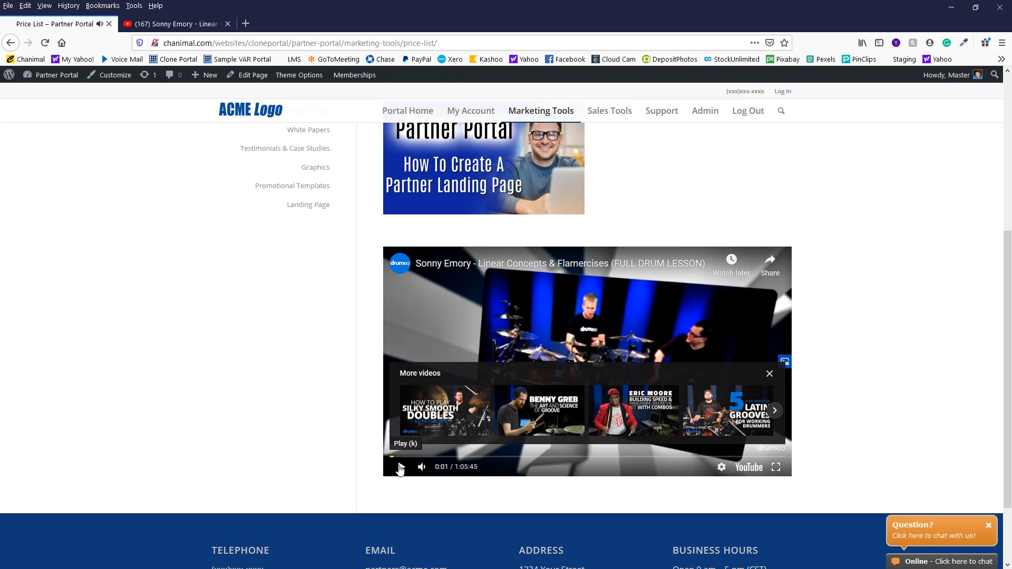
pyautogui.scroll(2, 854, 328)
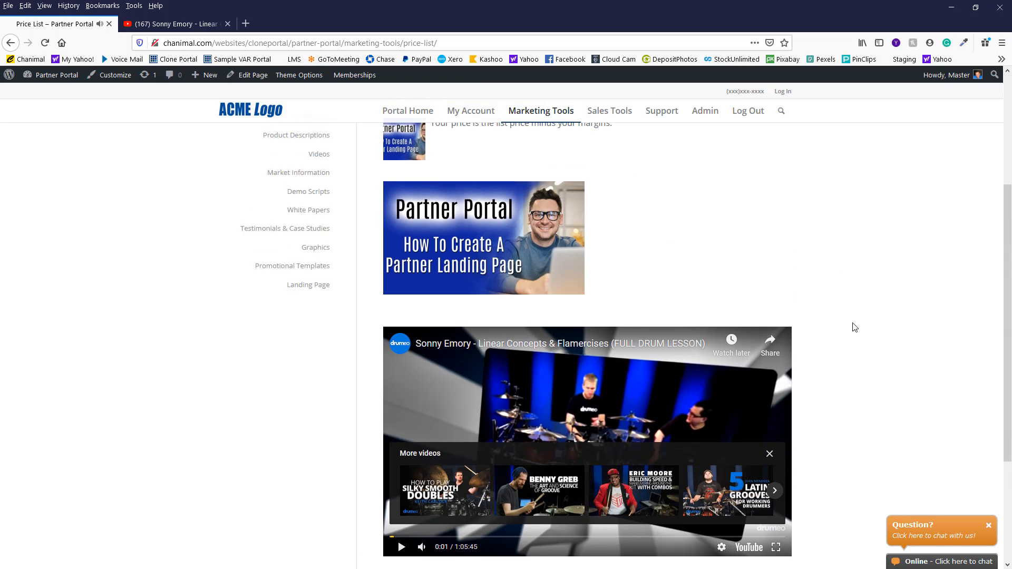
pyautogui.scroll(4, 854, 327)
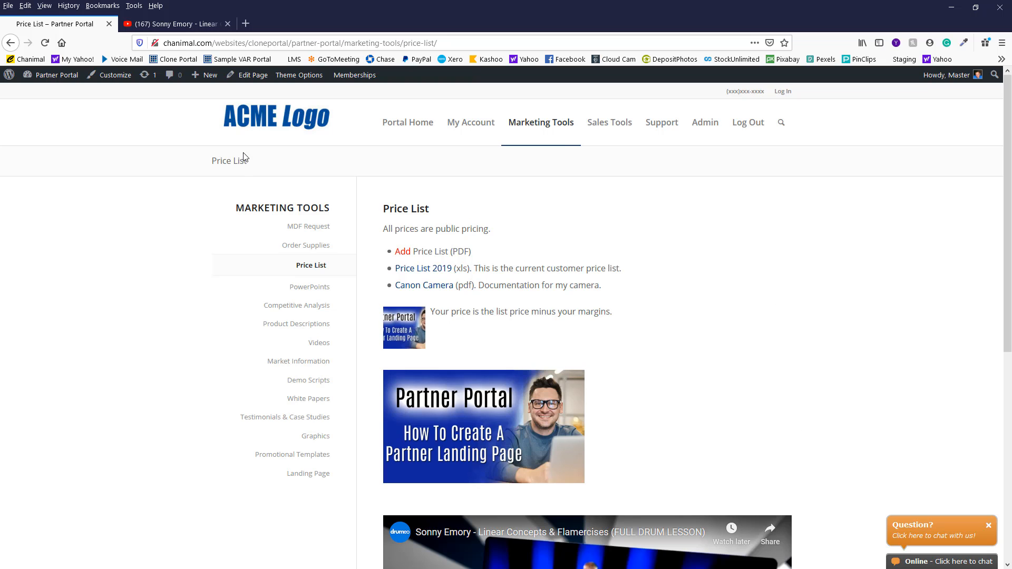
# Go to the WordPress dashboard's Media Library and view the attachment details of the portrait photo with the blue shirt.
pyautogui.click(58, 78)
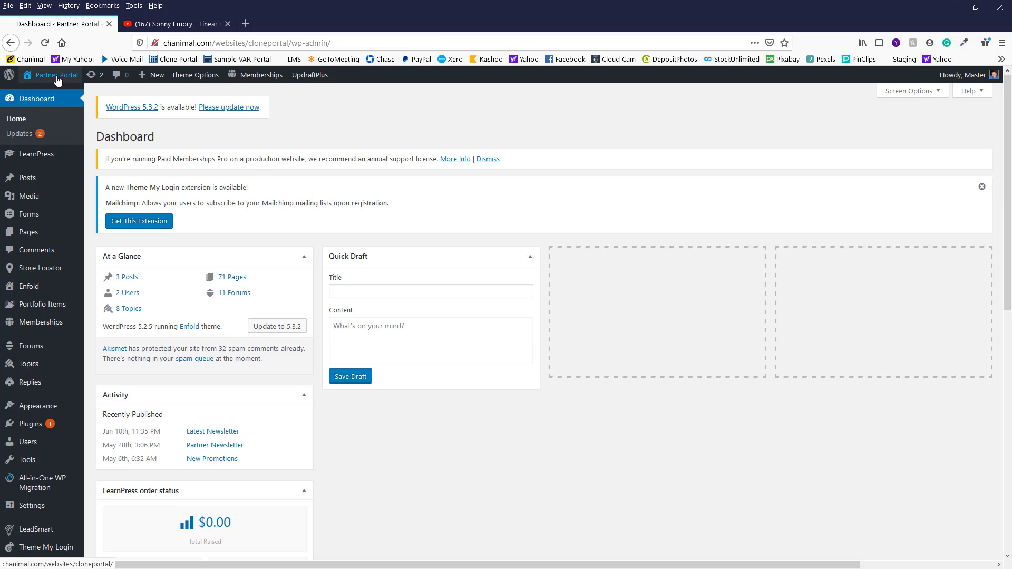
pyautogui.moveTo(61, 79)
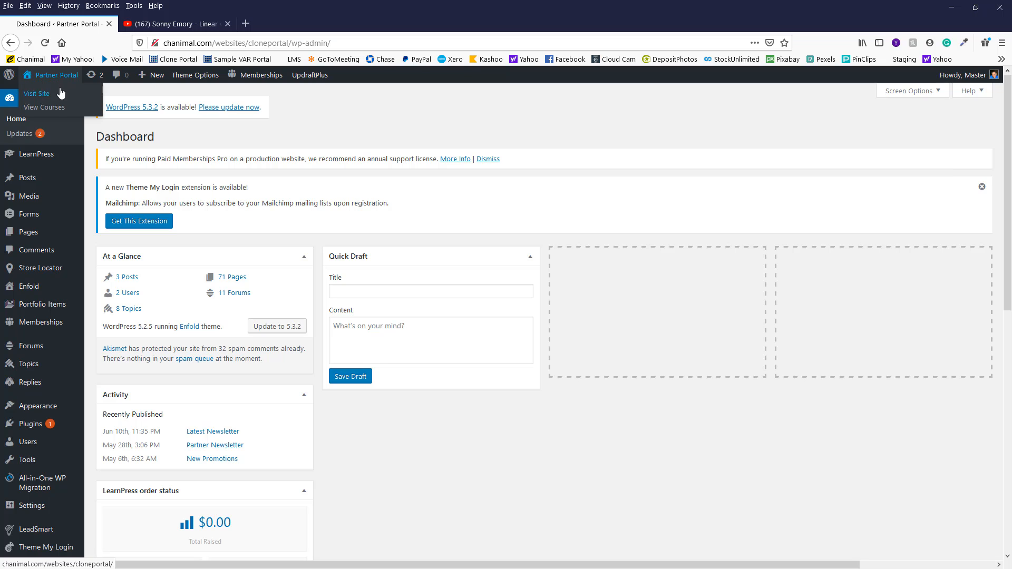
pyautogui.moveTo(30, 197)
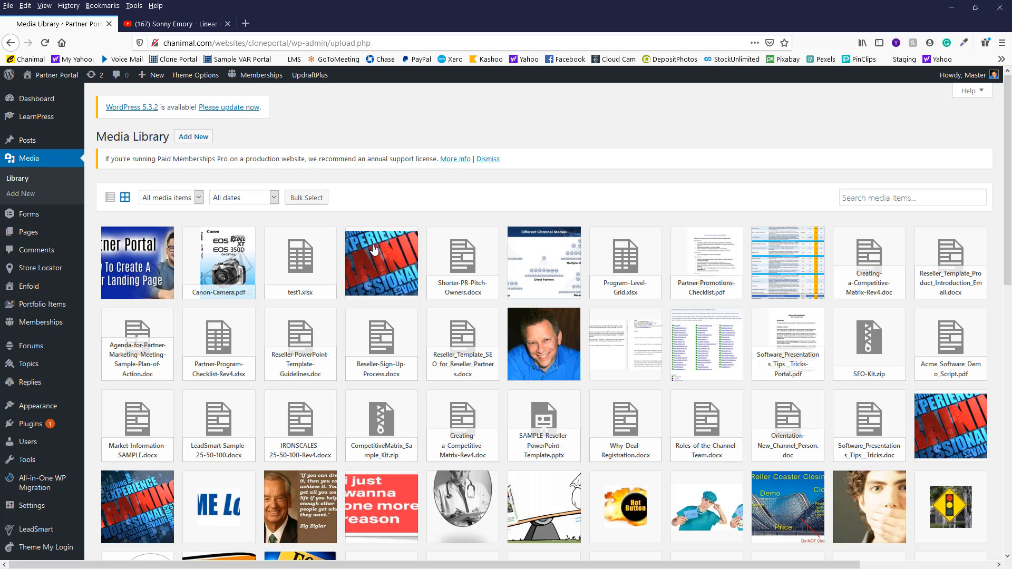
pyautogui.click(538, 358)
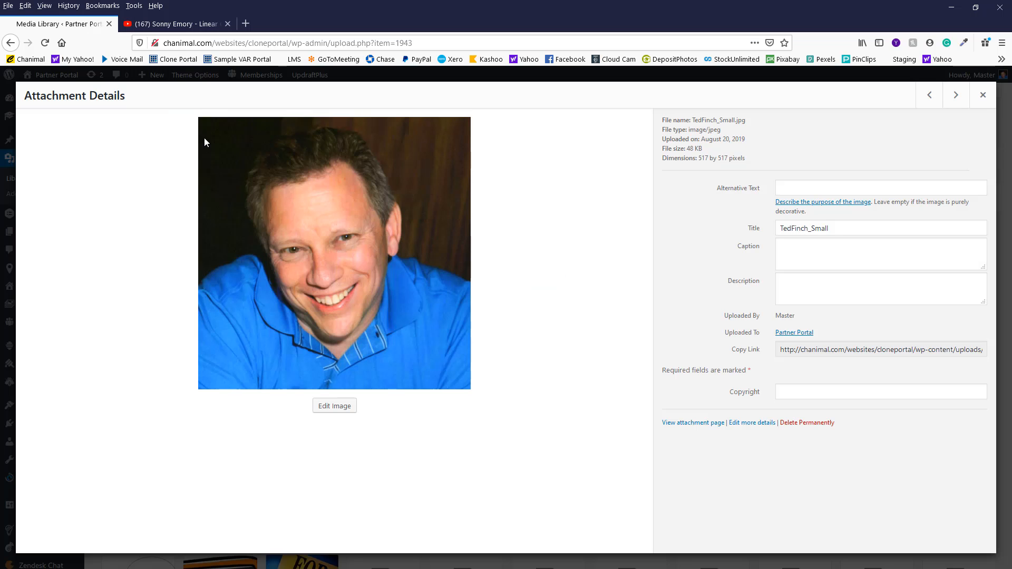
pyautogui.click(982, 95)
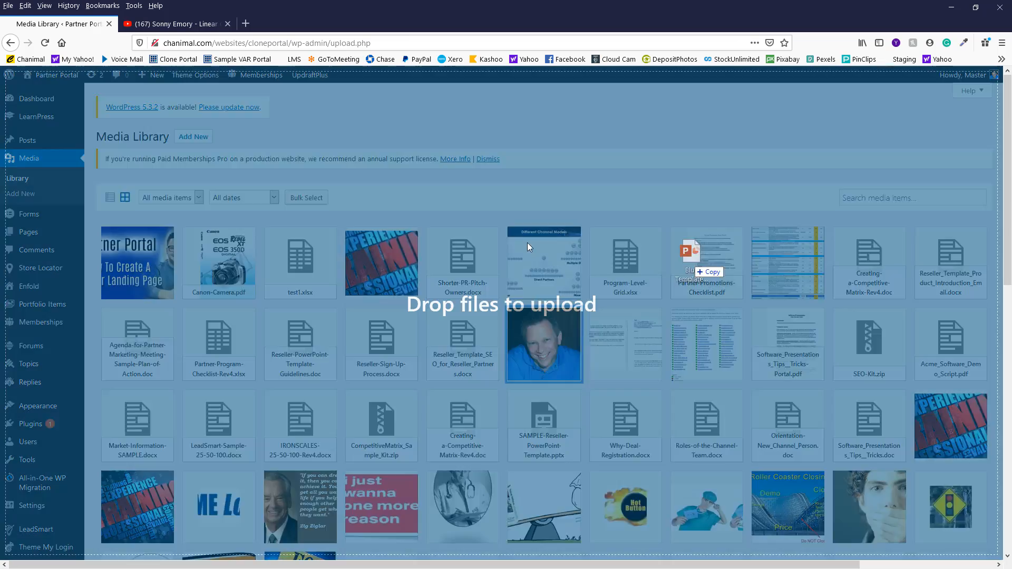
# Upload the PowerPoint file Blue-Template-Wide.pptx to the Media Library and check the Hot Button image's attachment details.
pyautogui.moveTo(704, 259); pyautogui.dragTo(107, 267)
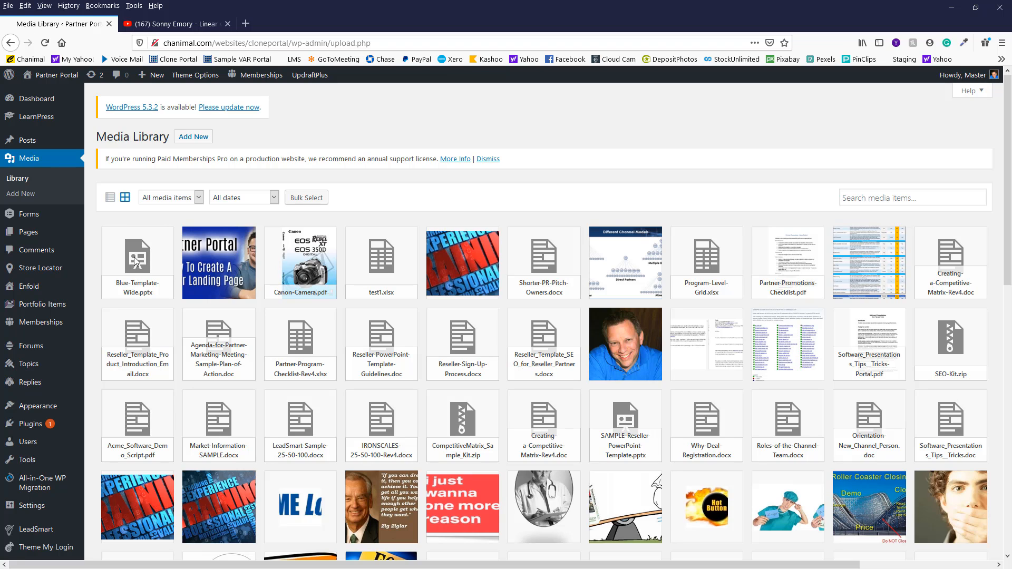
pyautogui.click(717, 510)
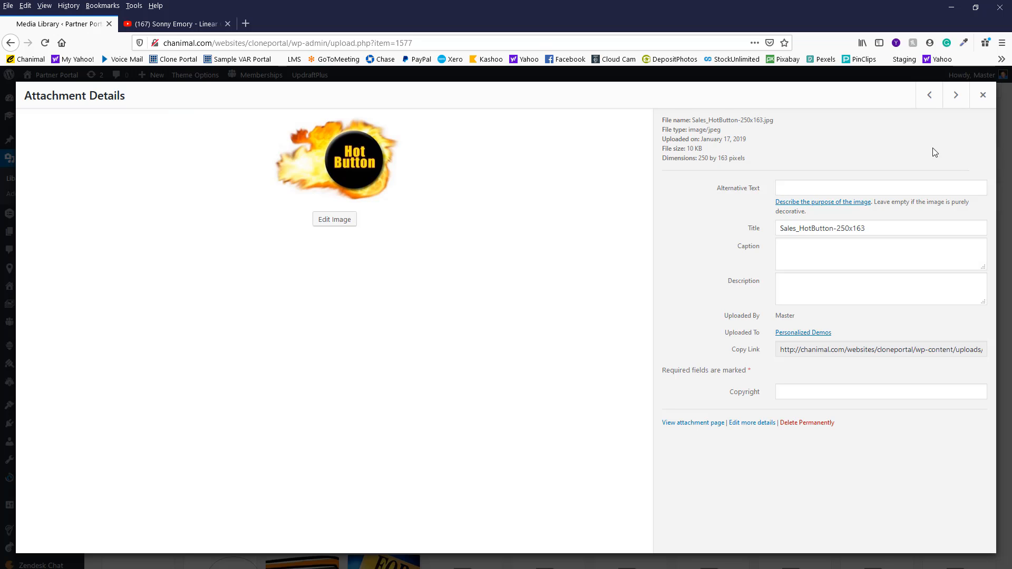
pyautogui.click(982, 95)
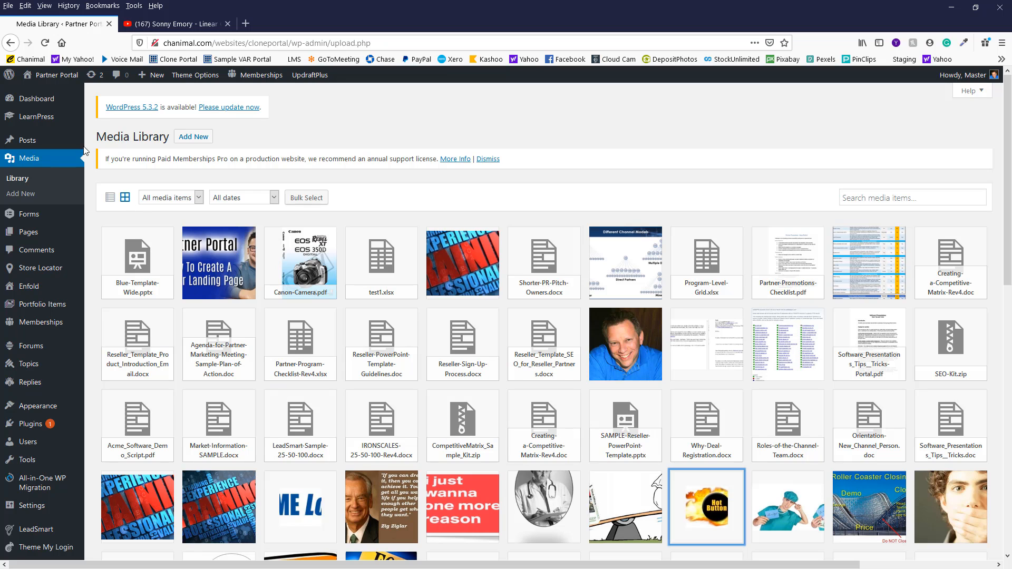
# Return to the partner portal site, open the Price List page under Marketing Tools, and review its links, images and video.
pyautogui.click(53, 79)
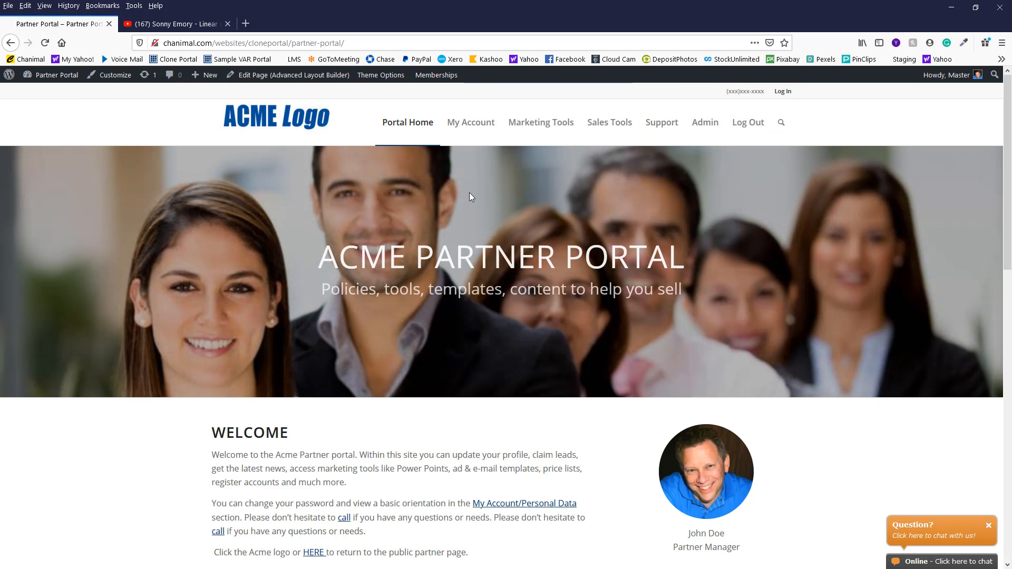
pyautogui.moveTo(505, 130)
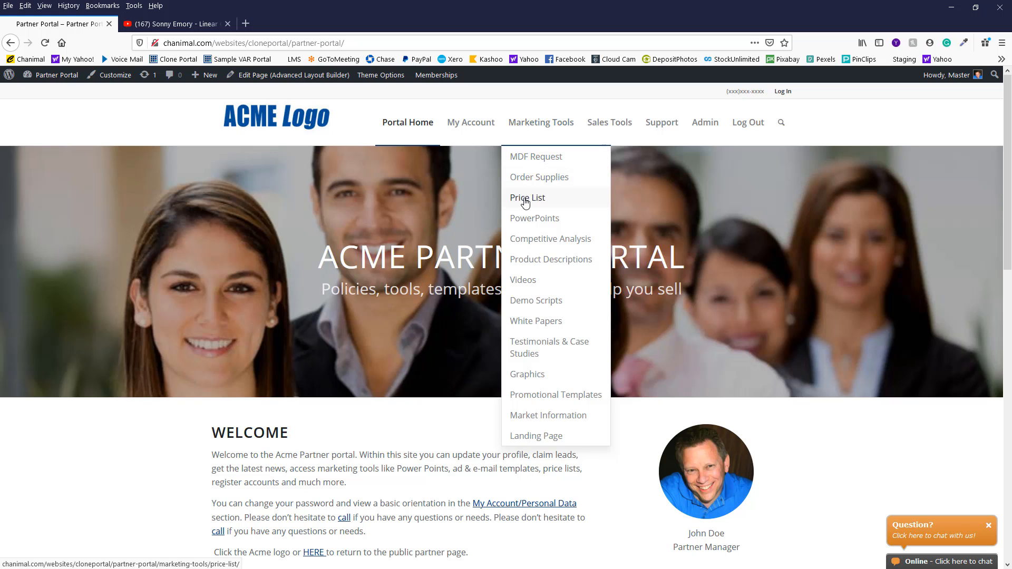
pyautogui.click(525, 203)
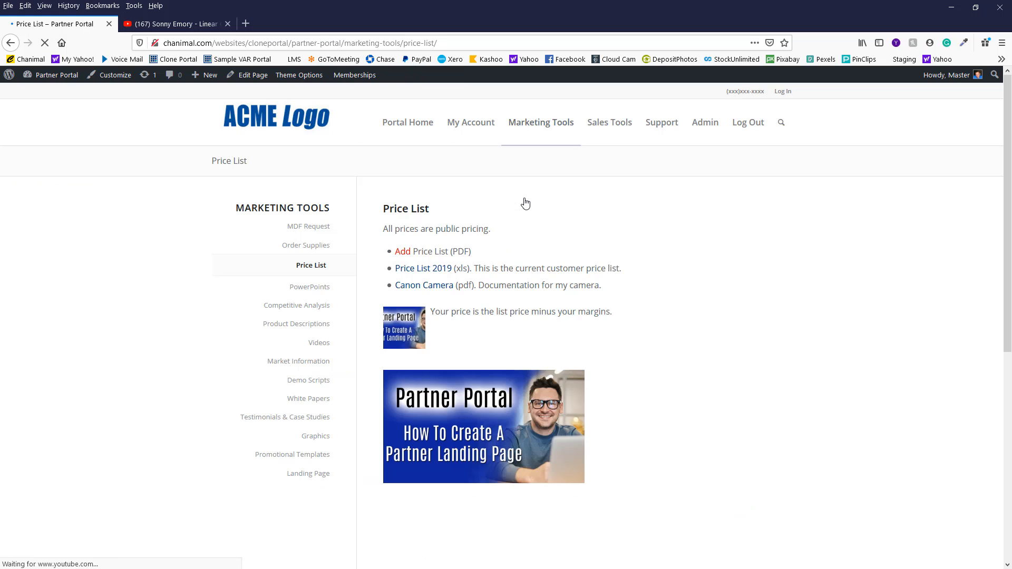
pyautogui.scroll(-6, 712, 400)
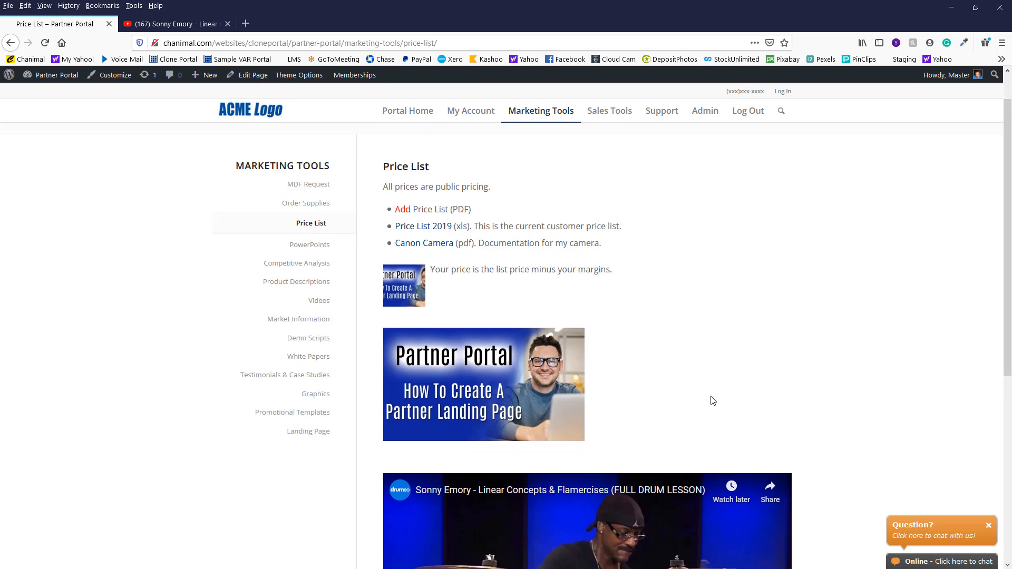
pyautogui.scroll(3, 711, 402)
pyautogui.scroll(3, 712, 402)
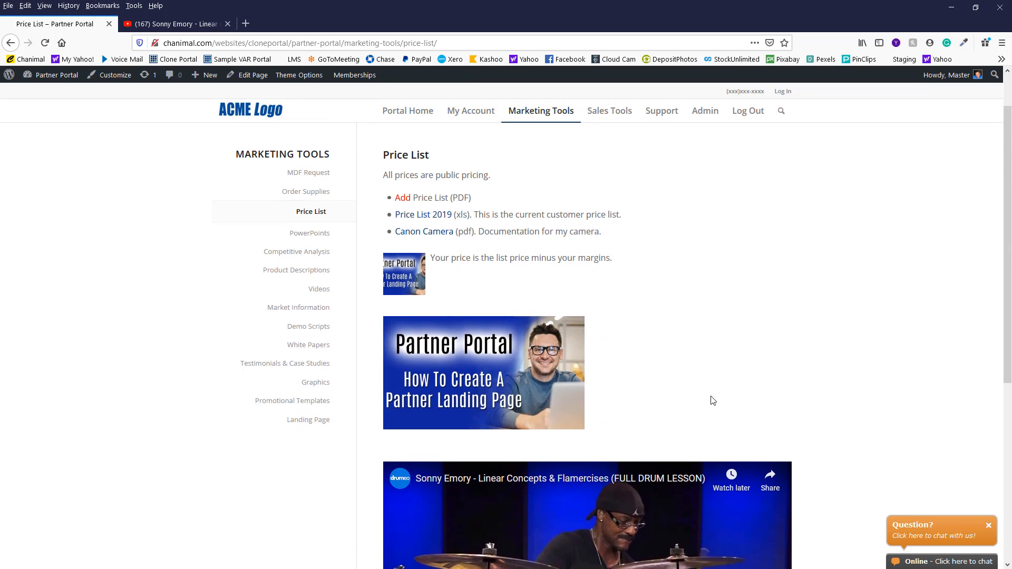